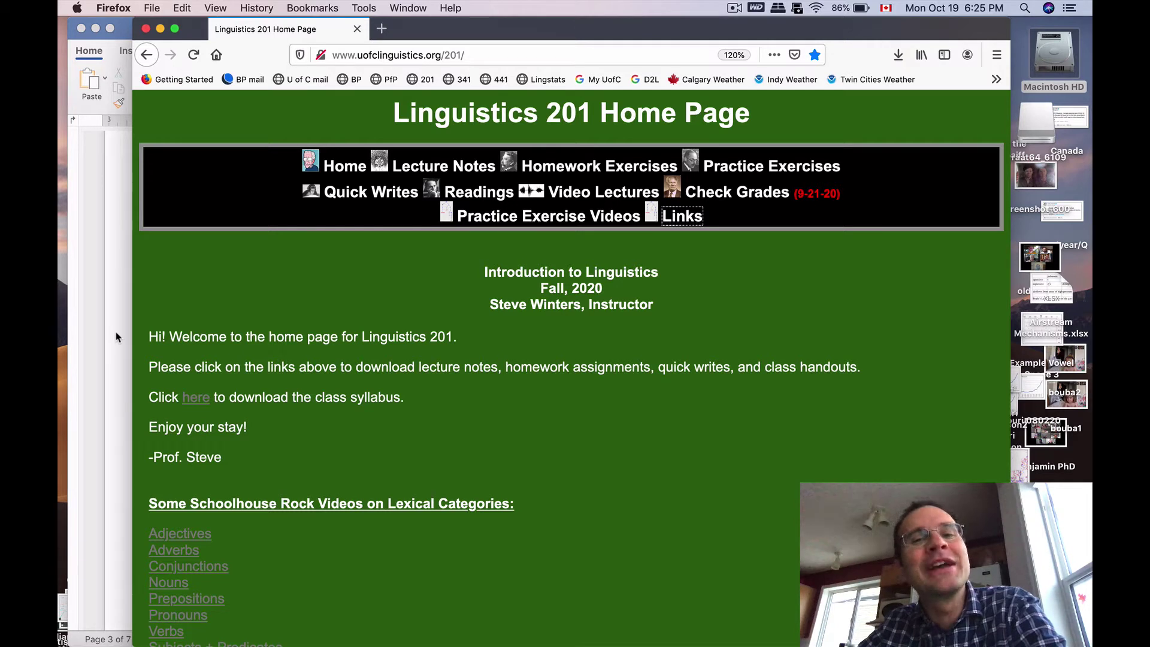
In the homework document, start a new blank line below item 6 hoop.
{"action": "left_click", "coordinate": [277, 298]}
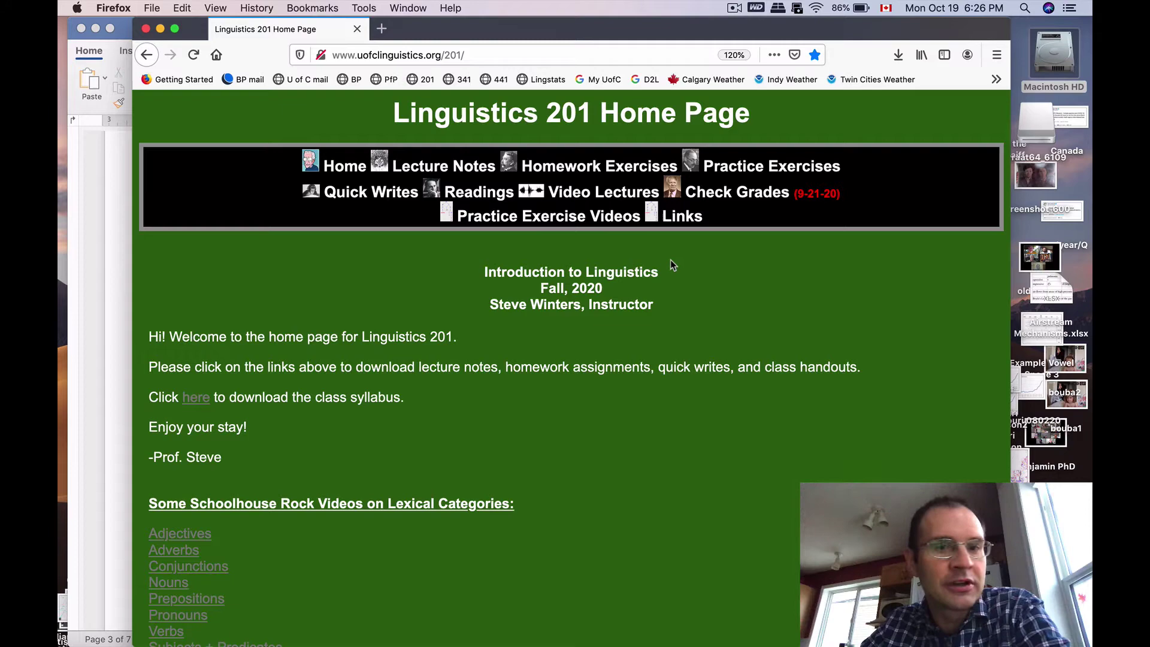
{"action": "left_click", "coordinate": [120, 335]}
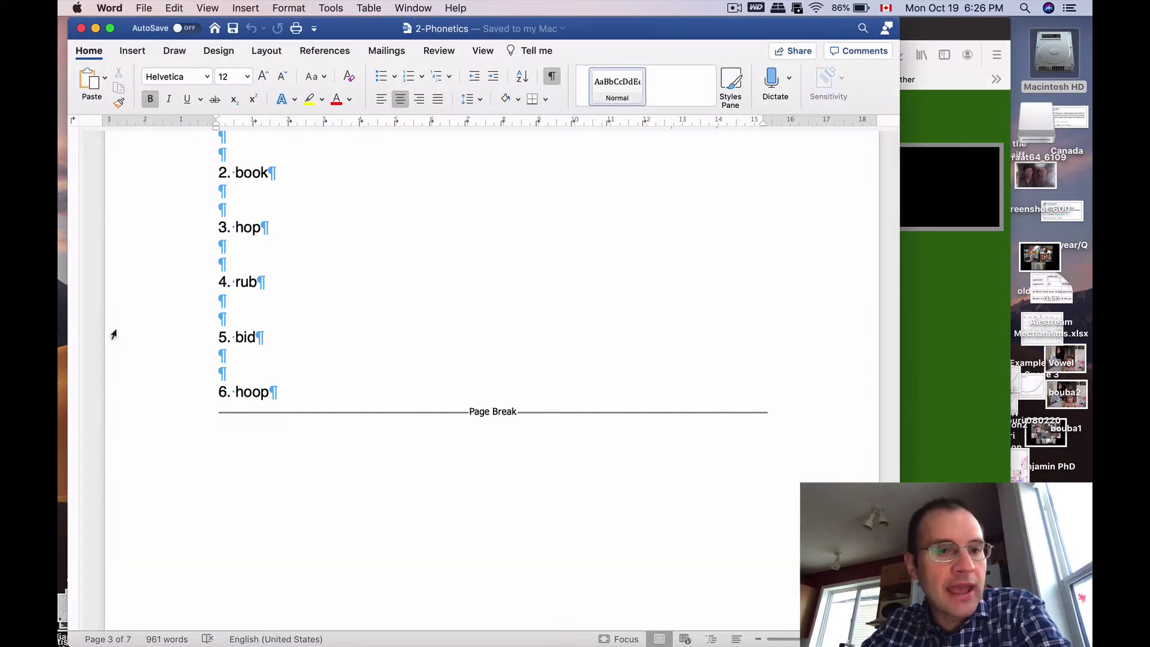
{"action": "scroll", "coordinate": [373, 402], "scroll_direction": "up", "scroll_amount": 15}
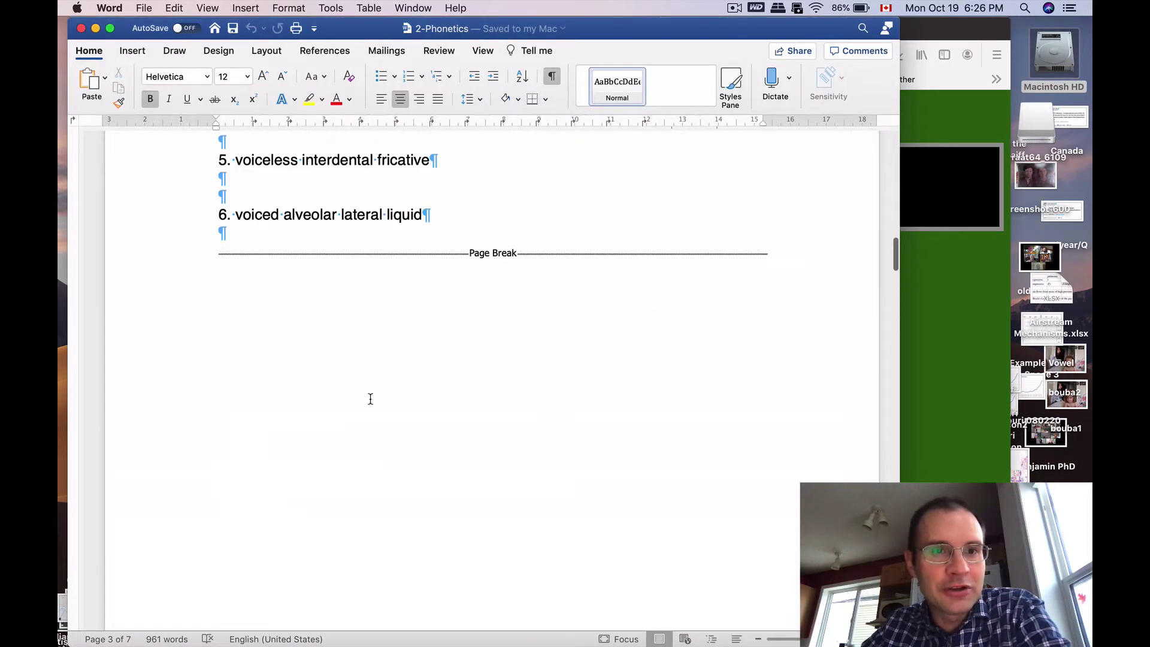
{"action": "scroll", "coordinate": [371, 398], "scroll_direction": "down", "scroll_amount": 15}
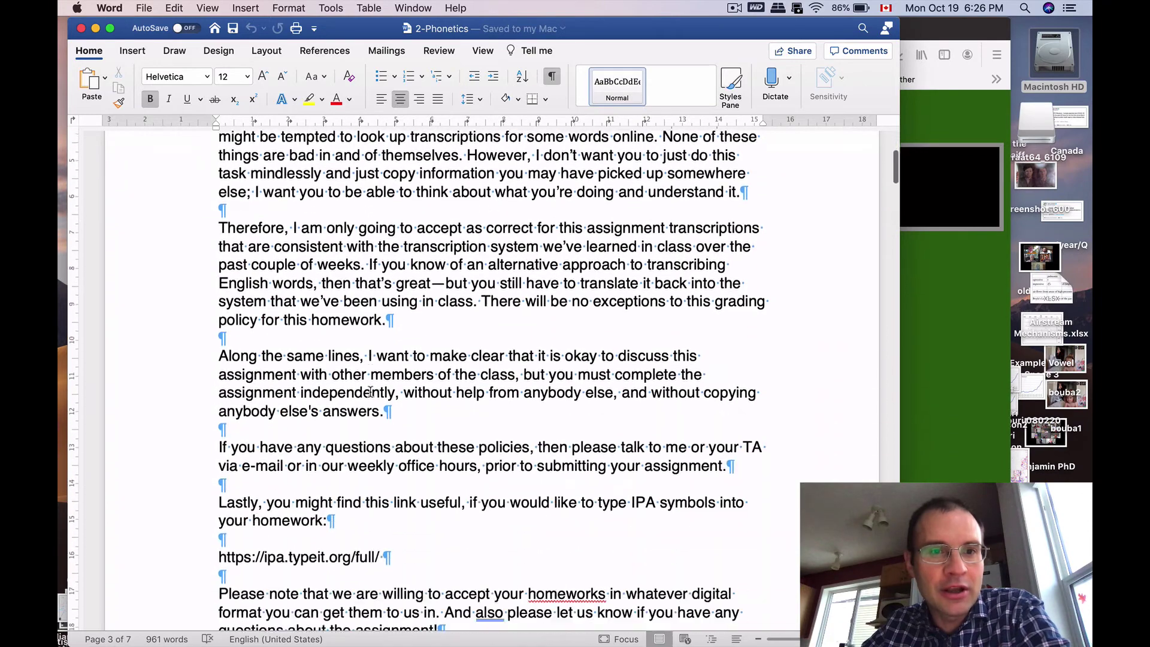
{"action": "scroll", "coordinate": [370, 391], "scroll_direction": "down", "scroll_amount": 5}
{"action": "scroll", "coordinate": [371, 392], "scroll_direction": "up", "scroll_amount": 10}
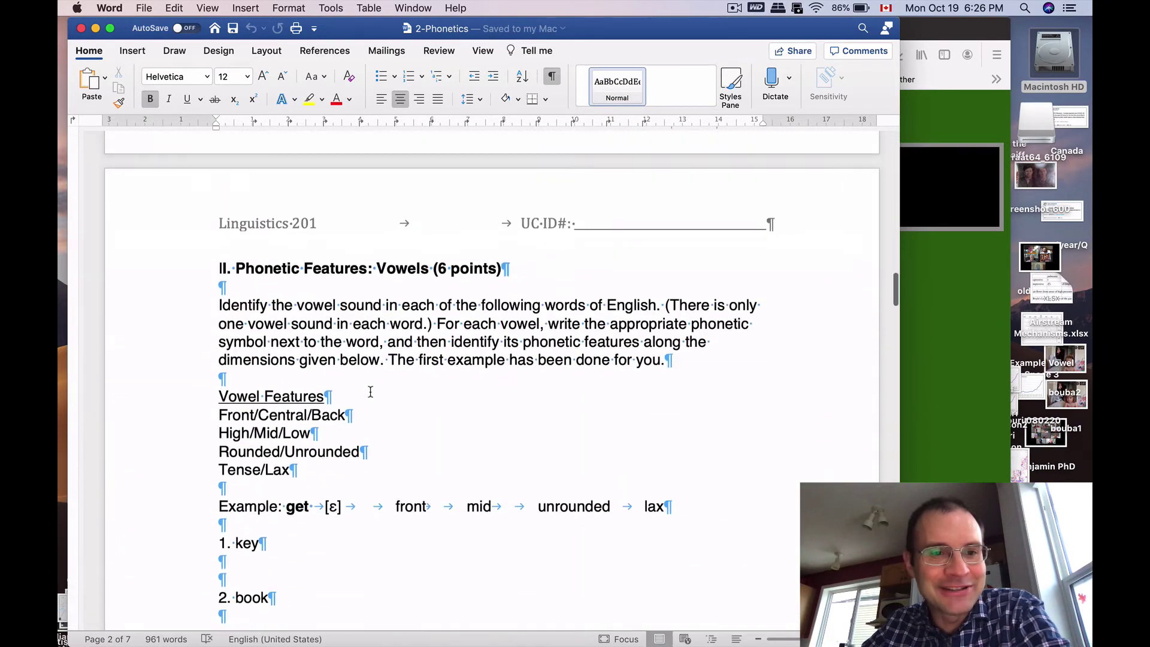
{"action": "scroll", "coordinate": [371, 392], "scroll_direction": "down", "scroll_amount": 6}
{"action": "scroll", "coordinate": [370, 392], "scroll_direction": "down", "scroll_amount": 3}
{"action": "scroll", "coordinate": [370, 392], "scroll_direction": "up", "scroll_amount": 6}
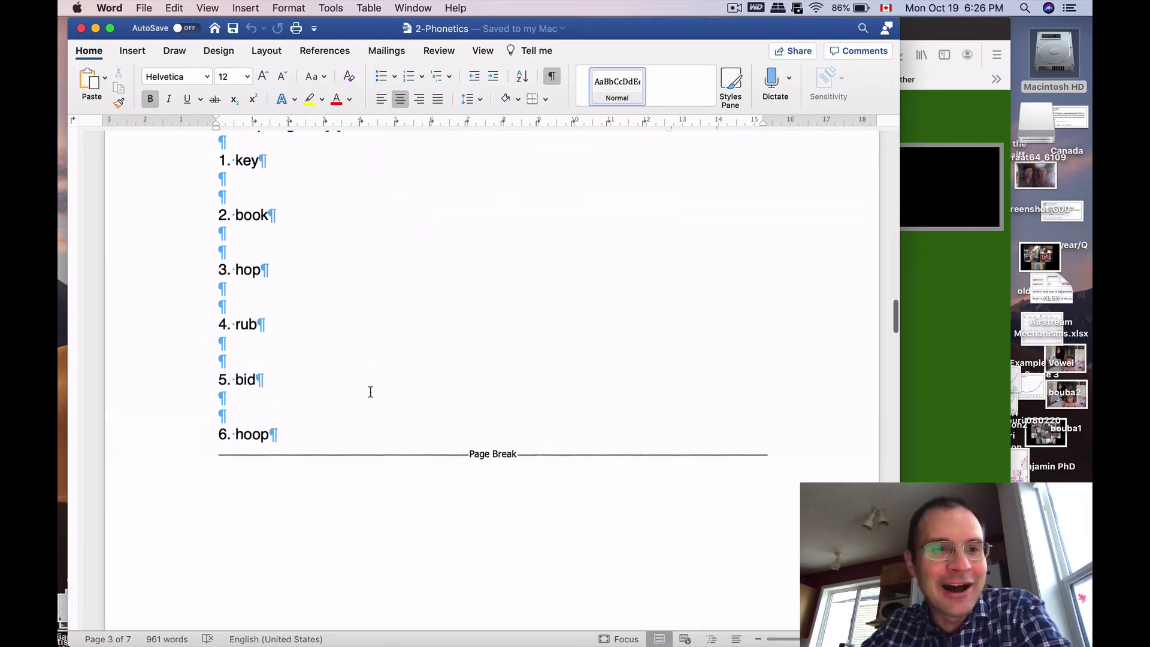
{"action": "scroll", "coordinate": [371, 392], "scroll_direction": "down", "scroll_amount": 8}
{"action": "scroll", "coordinate": [371, 392], "scroll_direction": "up", "scroll_amount": 2}
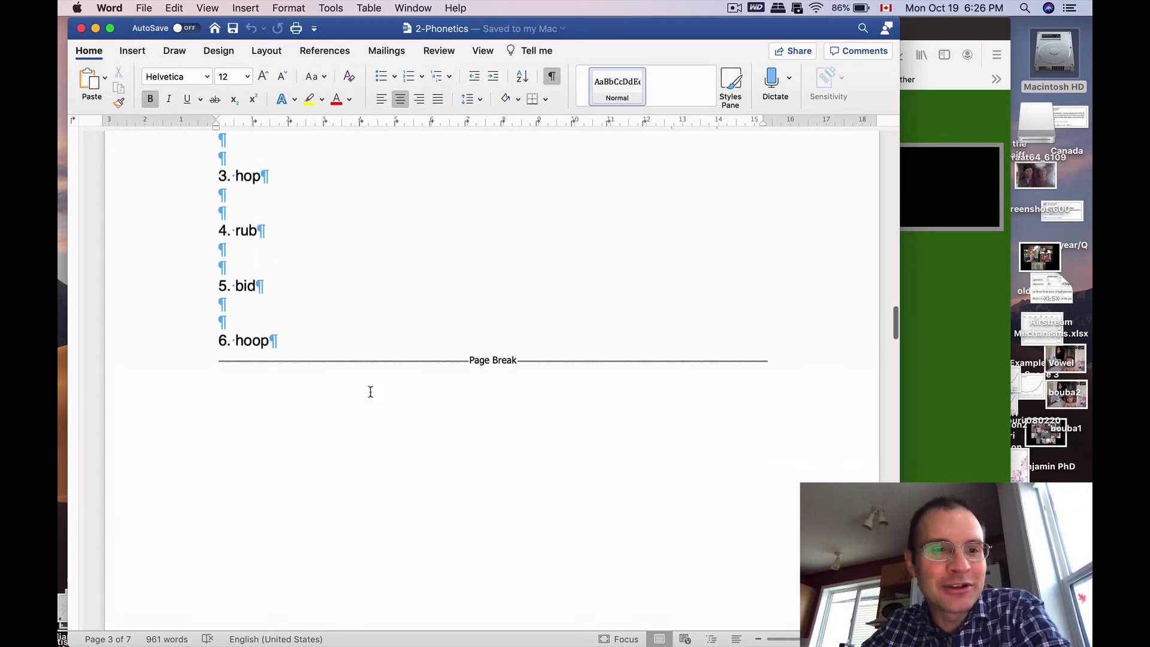
{"action": "left_click", "coordinate": [333, 350]}
{"action": "key", "text": "Return"}
{"action": "key", "text": "Return"}
{"action": "key", "text": "Return"}
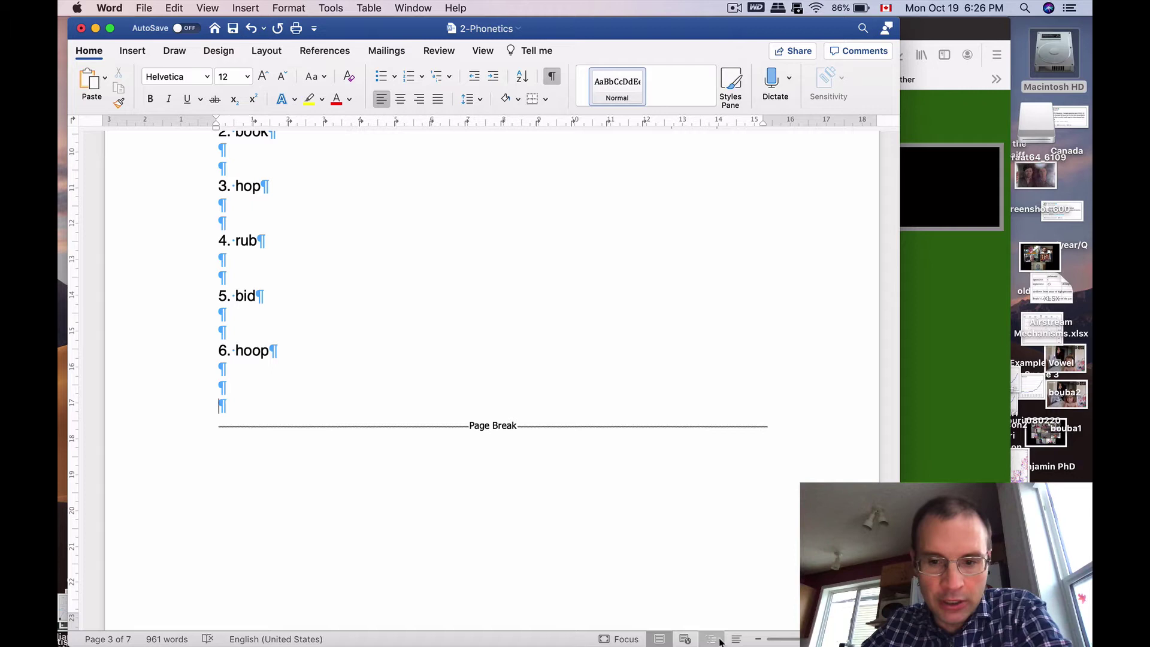
Zoom in and type "phonetics" followed by a tab on the new line.
{"action": "left_click_drag", "start_coordinate": [779, 640], "coordinate": [805, 639]}
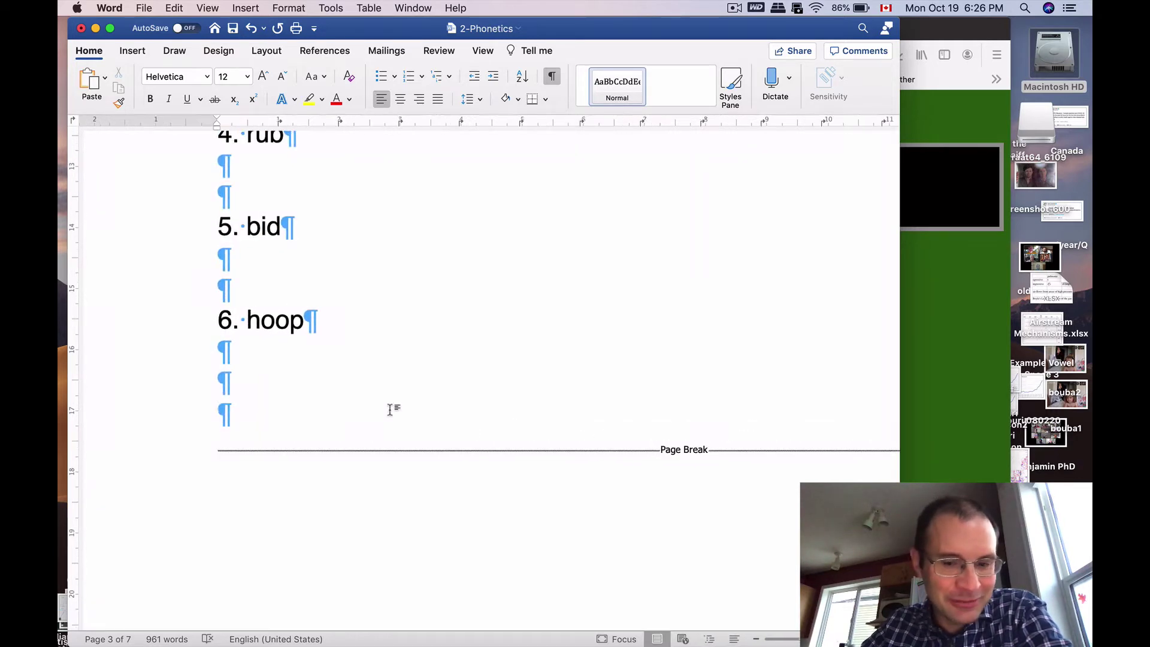
{"action": "type", "text": "ʊ"}
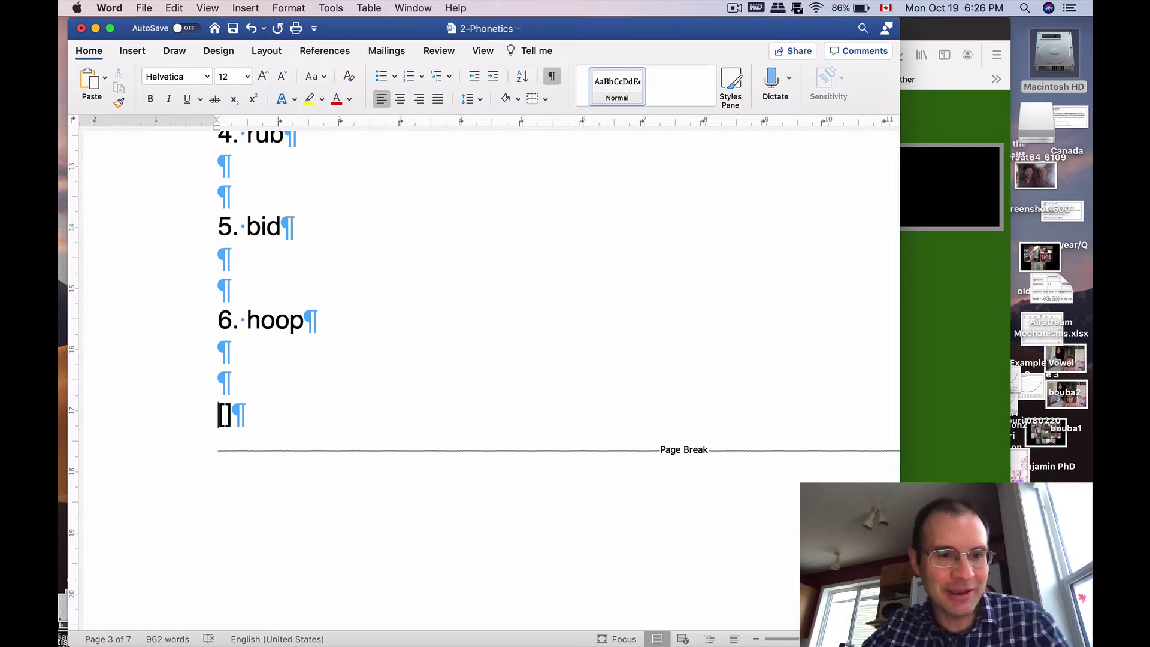
{"action": "type", "text": "\"phonetics\""}
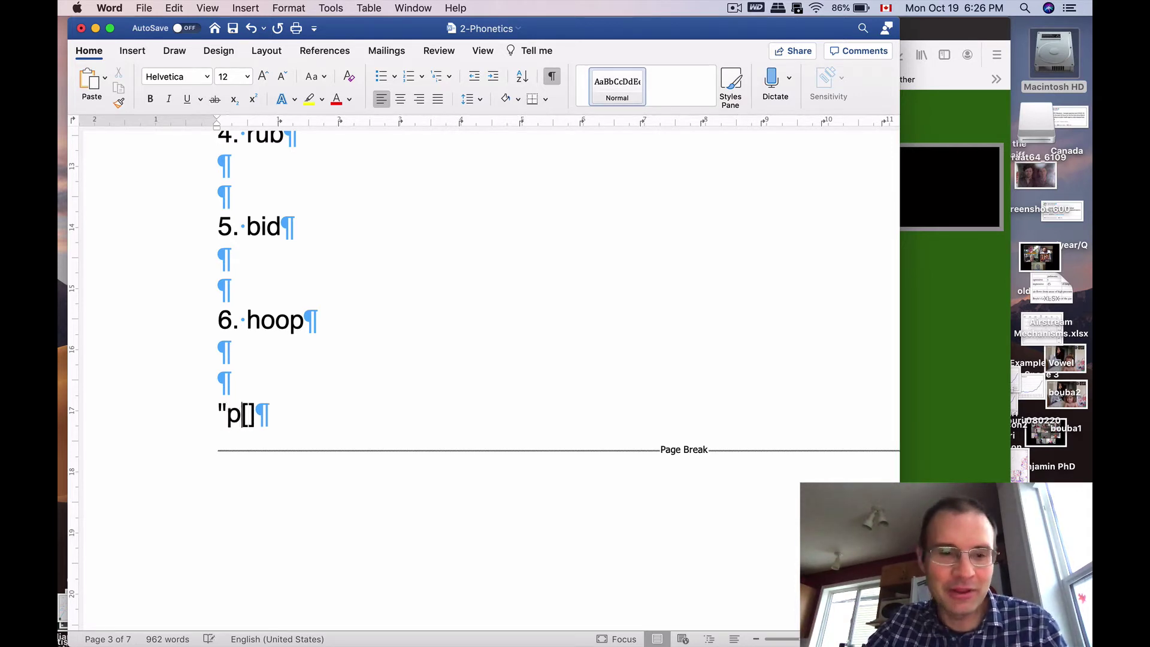
{"action": "key", "text": "Tab"}
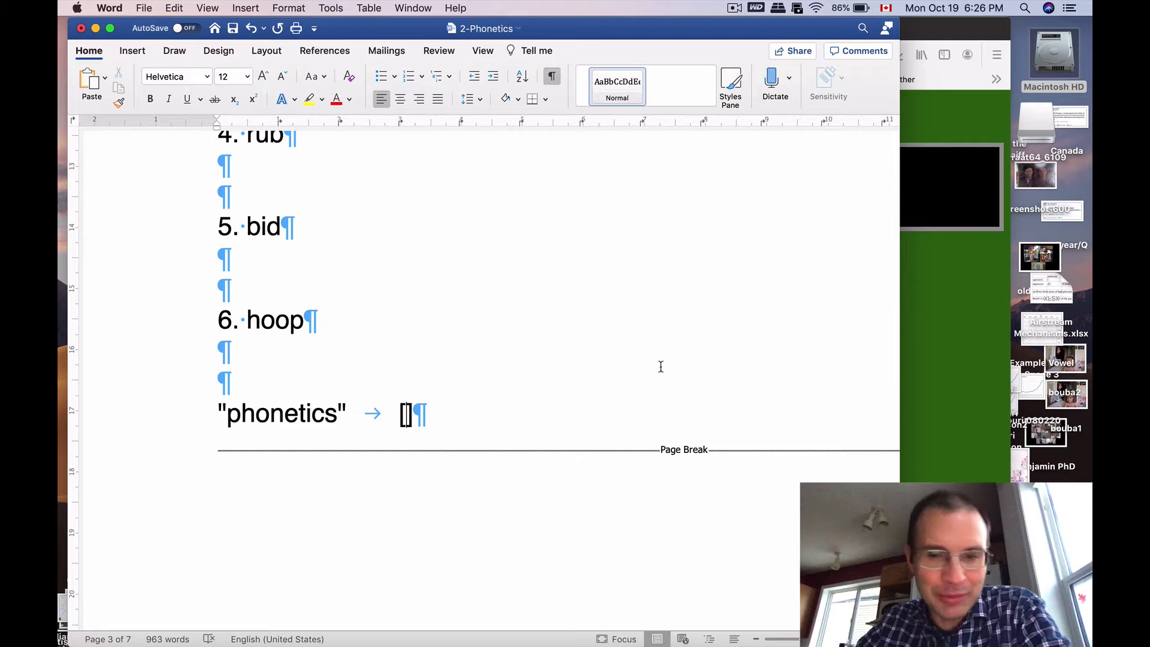
{"action": "left_click", "coordinate": [933, 331]}
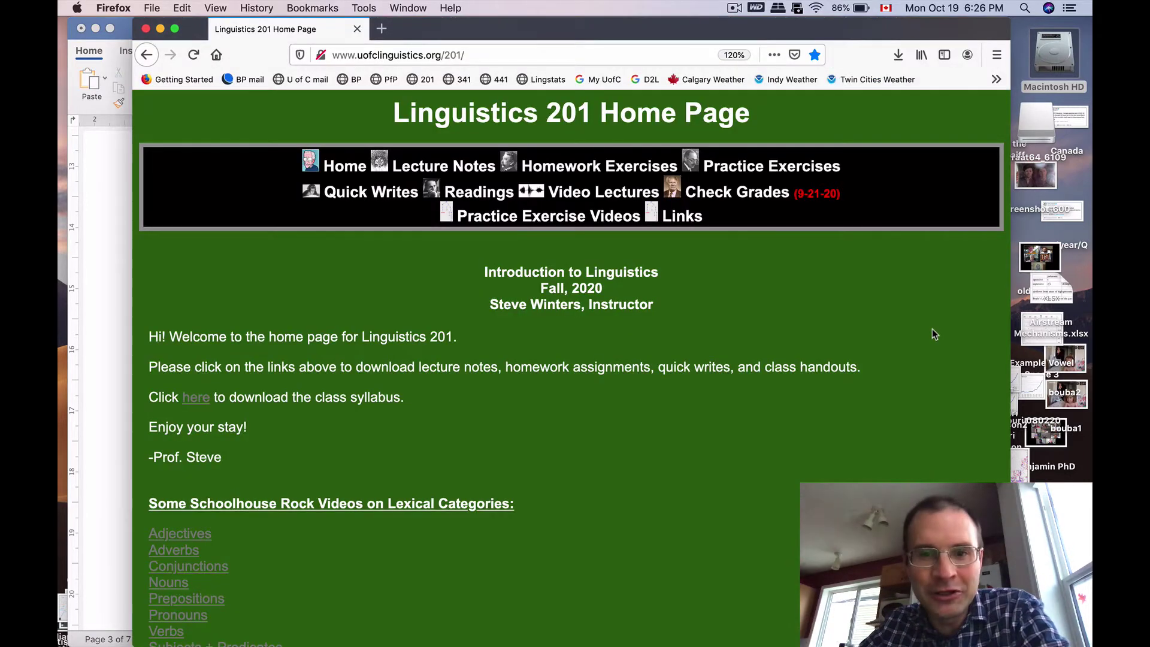
Open the course Links page in a new tab and follow its Type IPA Symbols link.
{"action": "right_click", "coordinate": [683, 223]}
{"action": "left_click", "coordinate": [746, 224]}
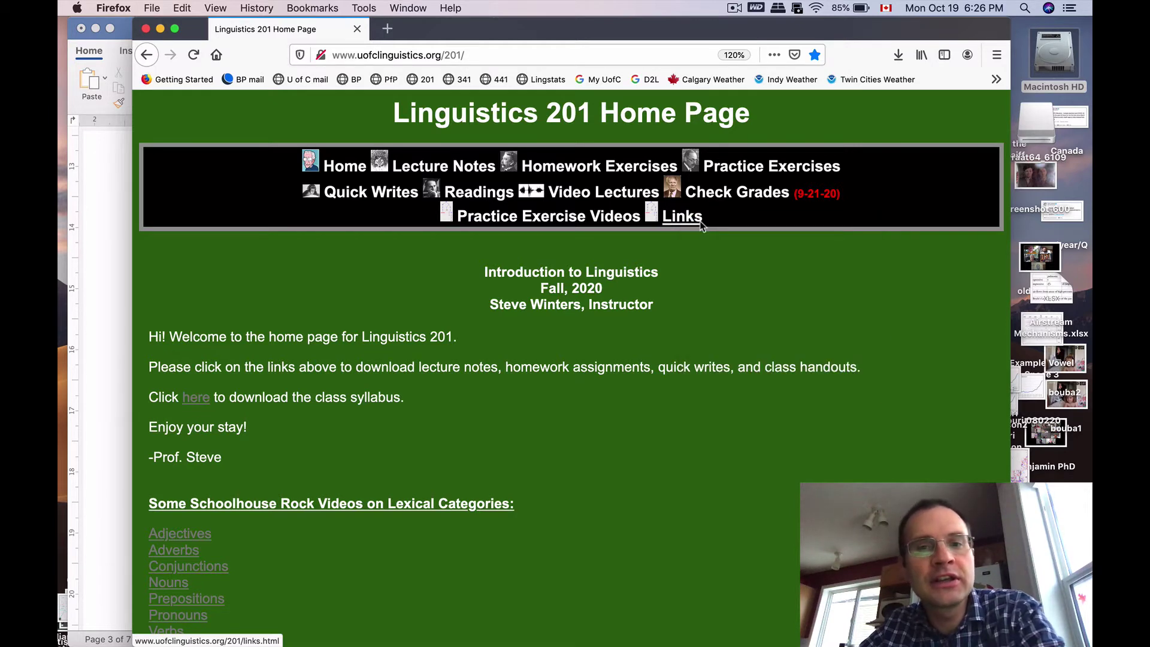
{"action": "left_click", "coordinate": [469, 28]}
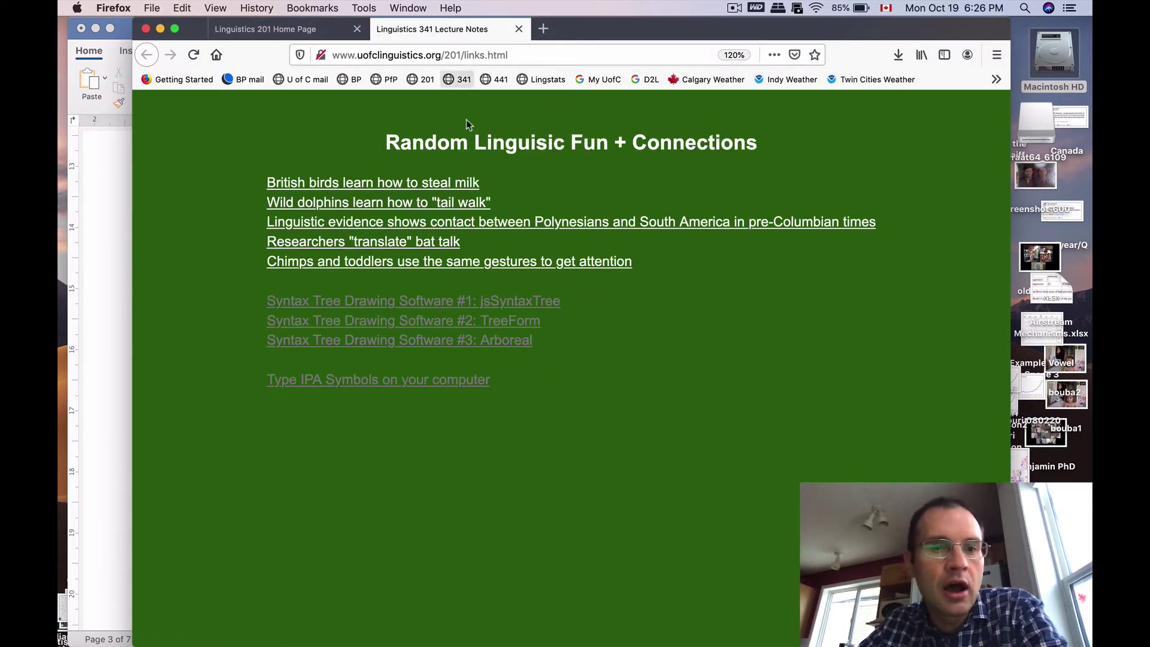
{"action": "left_click", "coordinate": [309, 30]}
{"action": "left_click", "coordinate": [683, 216]}
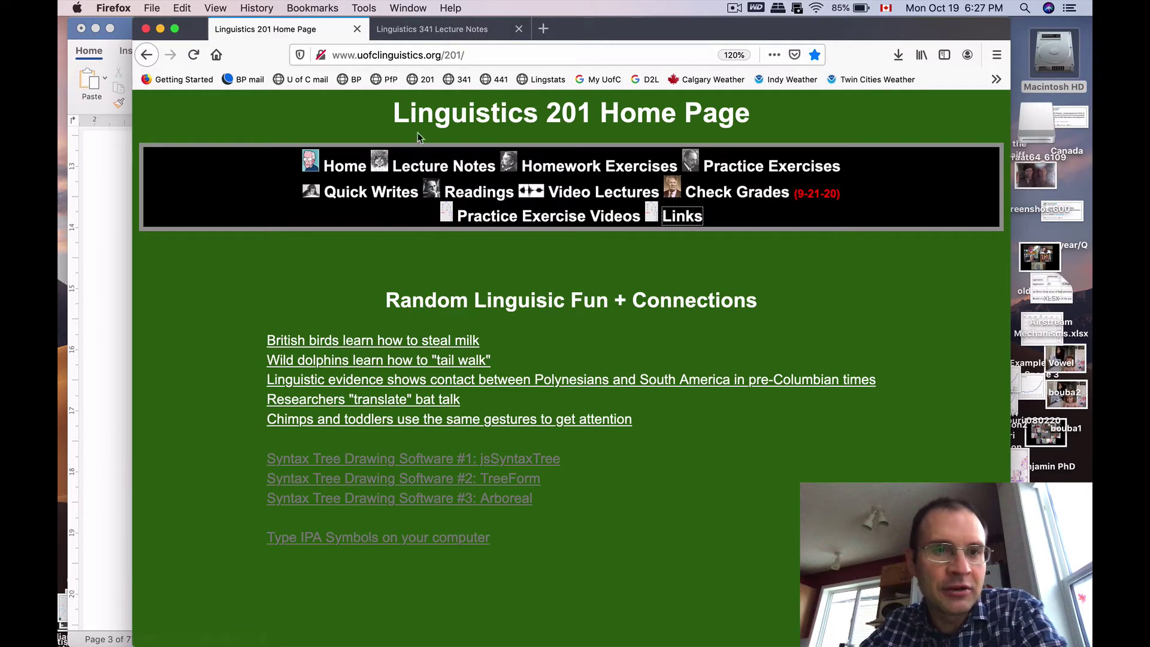
{"action": "left_click", "coordinate": [432, 31]}
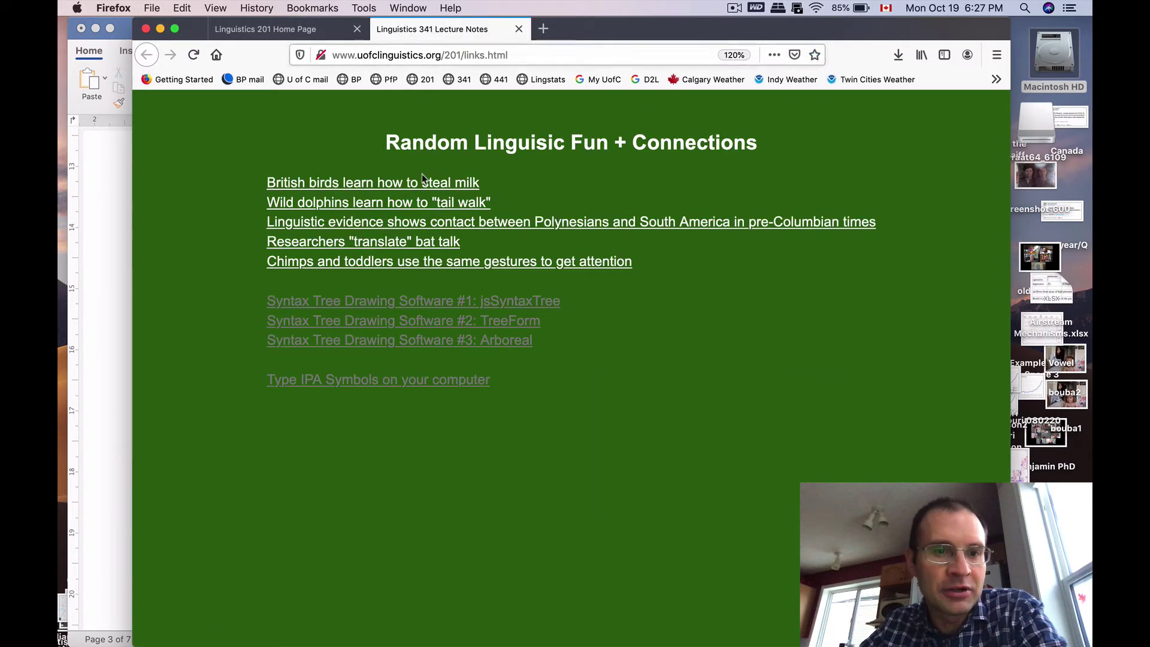
{"action": "left_click", "coordinate": [405, 388]}
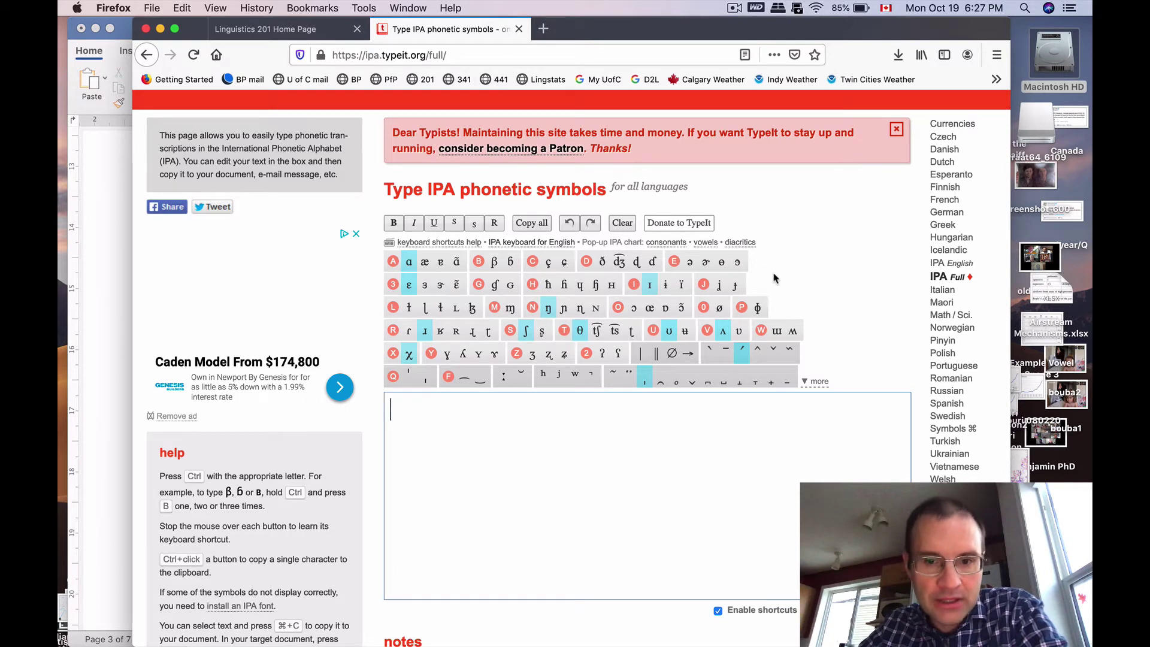
Type 'phonetics' into the TypeIt text box, select it and copy it.
{"action": "left_click", "coordinate": [816, 381]}
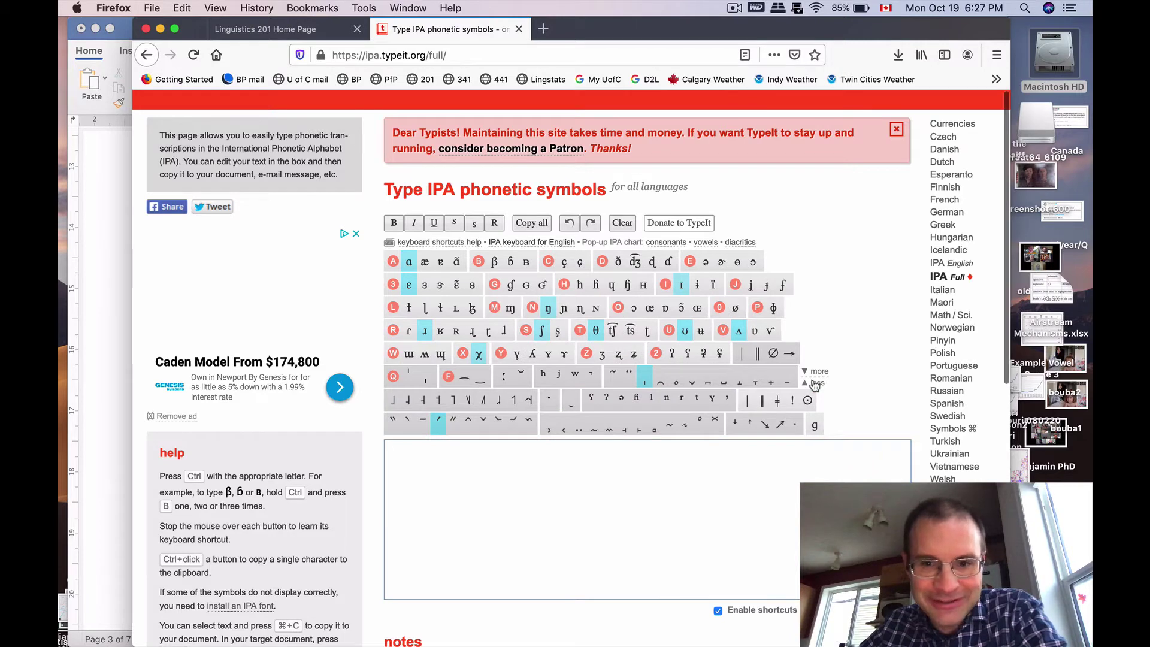
{"action": "left_click", "coordinate": [816, 383]}
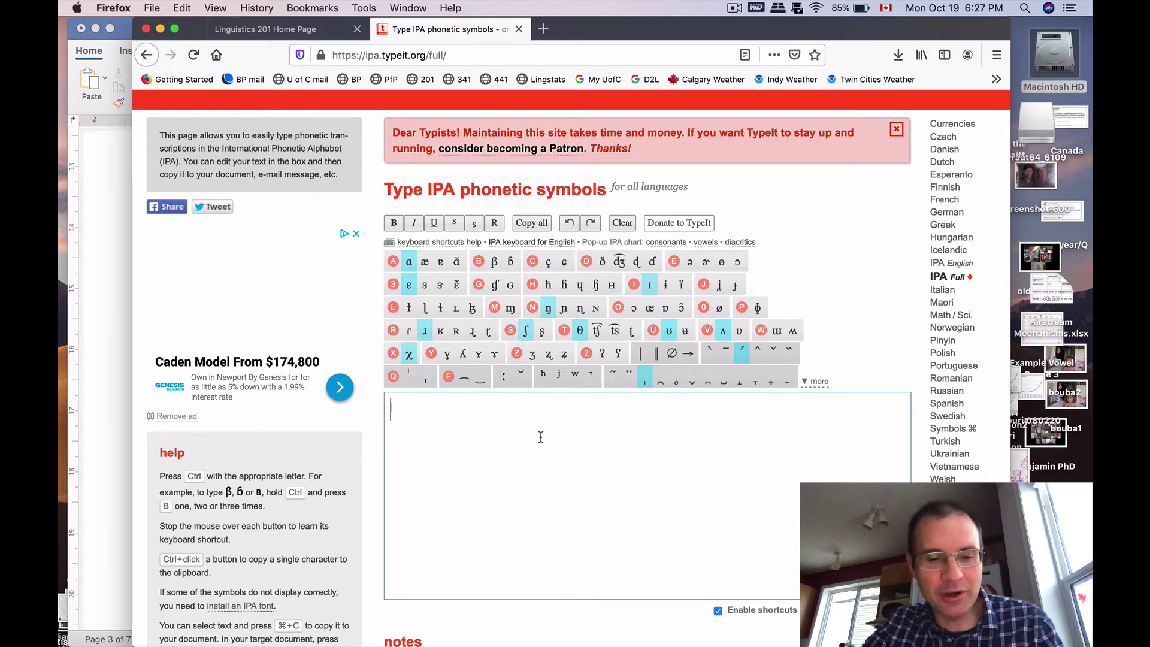
{"action": "type", "text": "phonetics"}
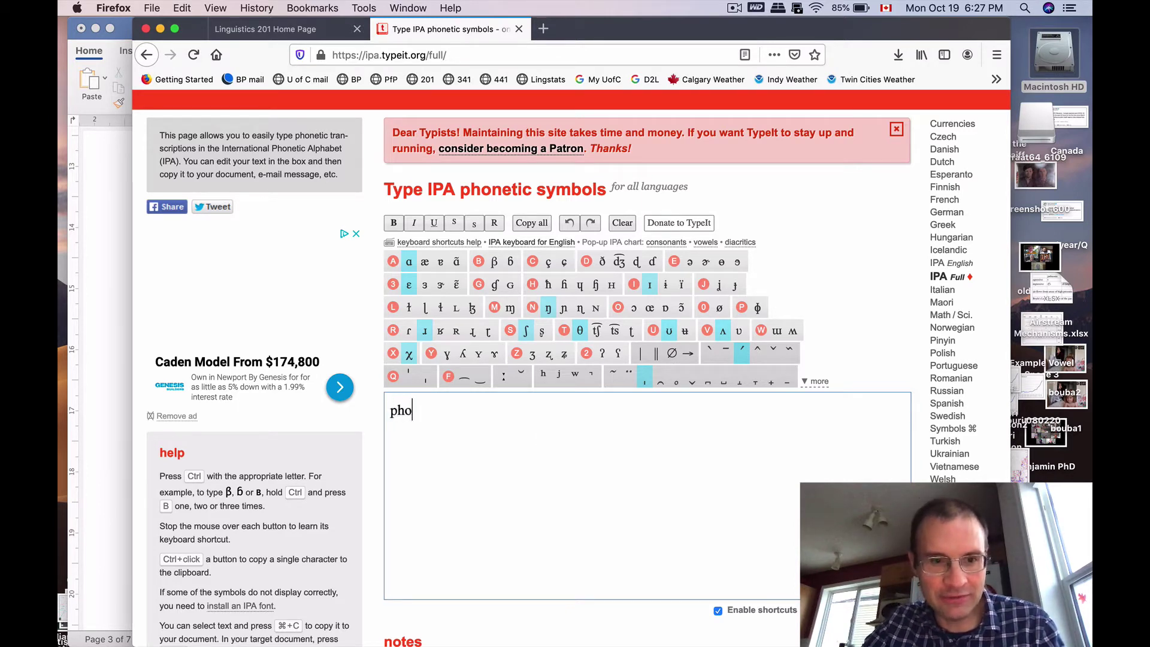
{"action": "key", "text": "shift+Left"}
{"action": "key", "text": "shift+Left"}
{"action": "key", "text": "shift+Left"}
{"action": "key", "text": "shift+Left"}
{"action": "key", "text": "shift+Left"}
{"action": "key", "text": "shift+Left"}
{"action": "key", "text": "shift+Left"}
{"action": "key", "text": "shift+Left"}
{"action": "key", "text": "shift+Left"}
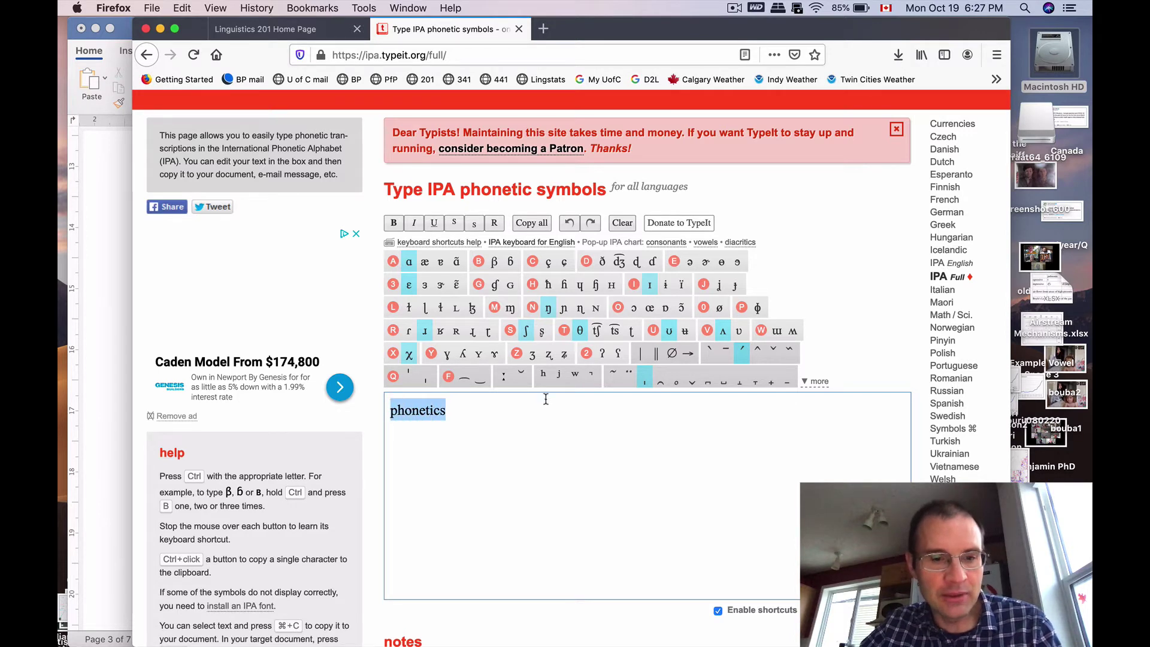
{"action": "key", "text": "super+c"}
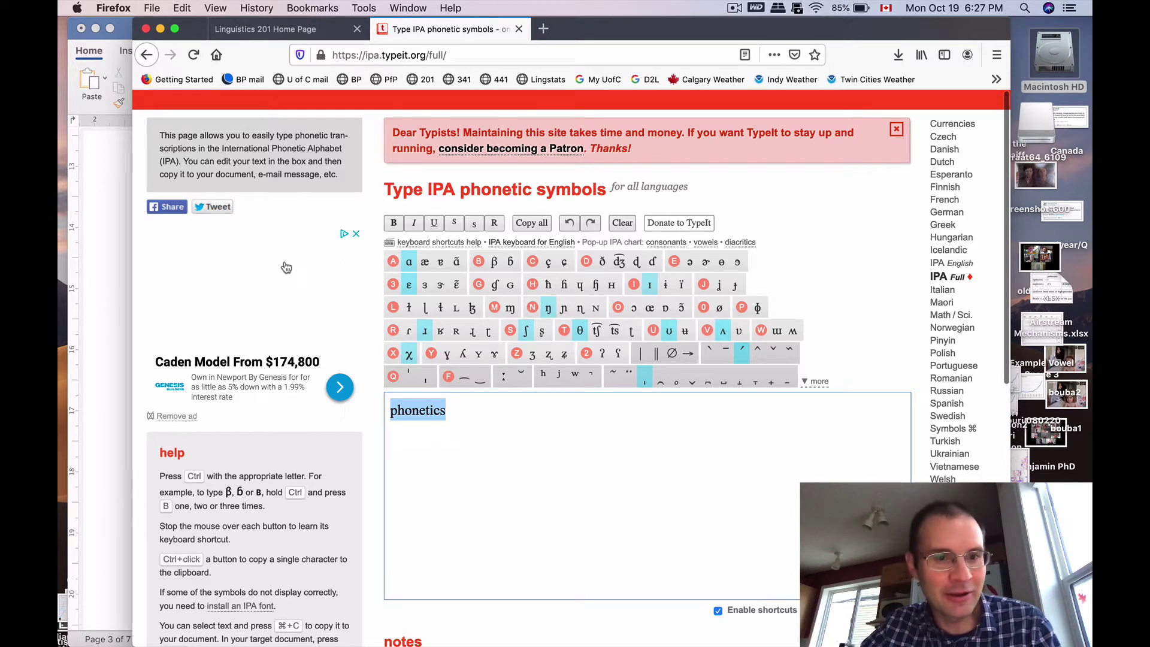
Paste 'phonetics' on a new line below the bracket line in Word.
{"action": "left_click", "coordinate": [112, 327]}
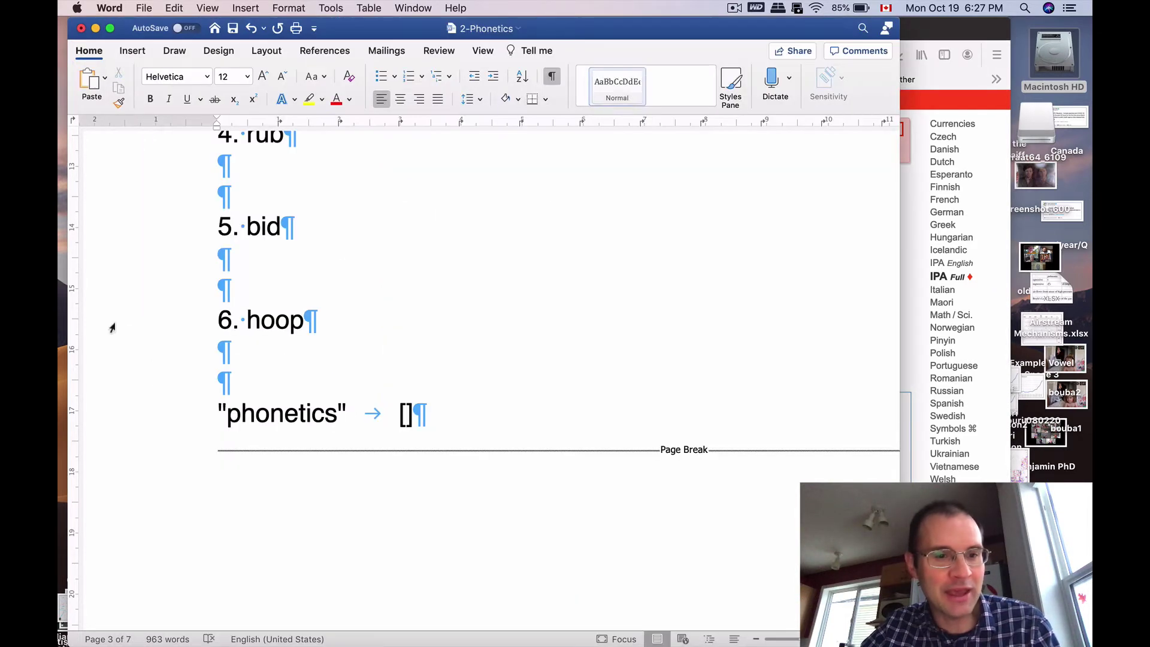
{"action": "key", "text": "Return"}
{"action": "key", "text": "Return"}
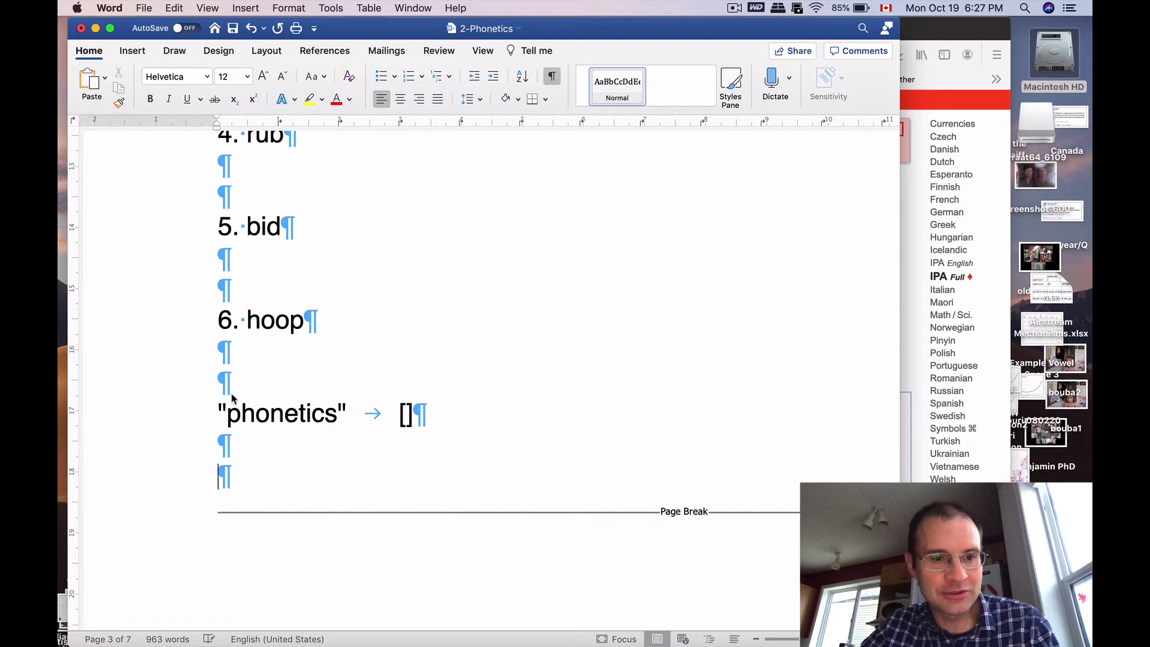
{"action": "key", "text": "super+v"}
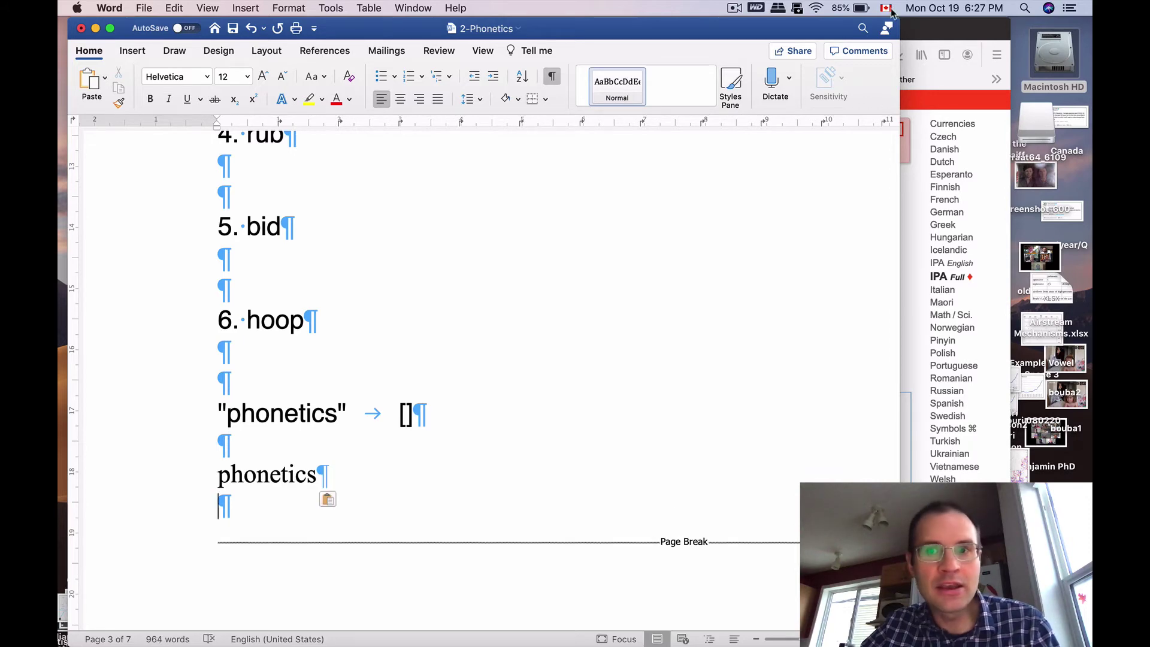
Copy 'phonetics' again from the TypeIt box and paste a second copy into Word.
{"action": "left_click", "coordinate": [933, 34]}
{"action": "left_click", "coordinate": [446, 417]}
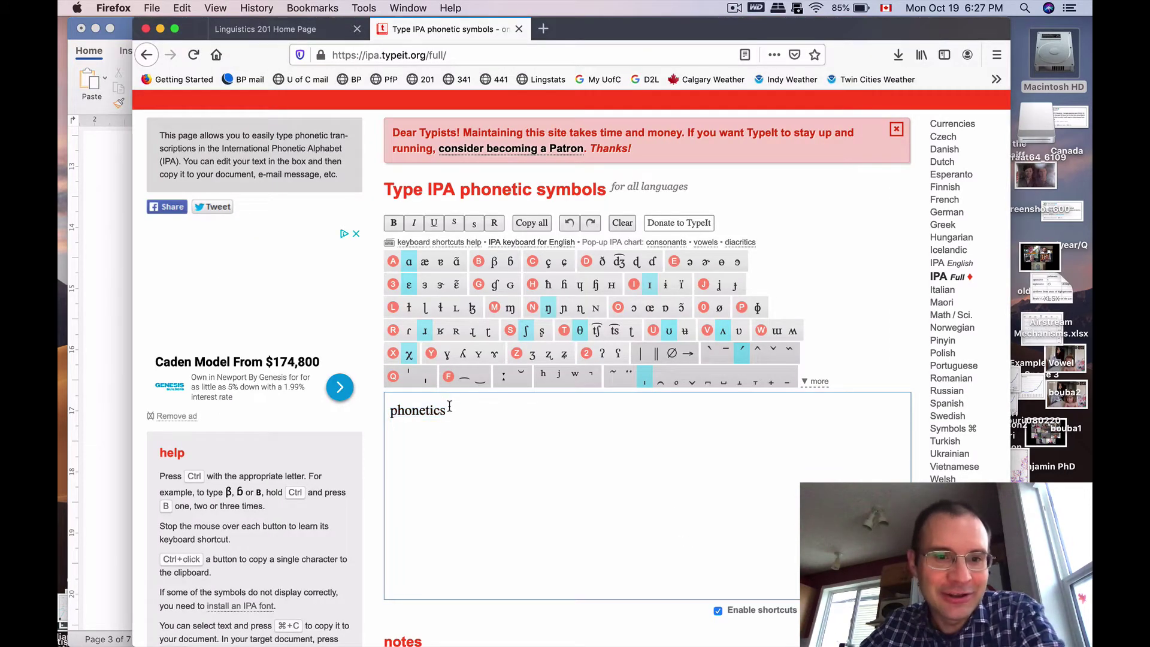
{"action": "double_click", "coordinate": [450, 413]}
{"action": "left_click", "coordinate": [182, 8]}
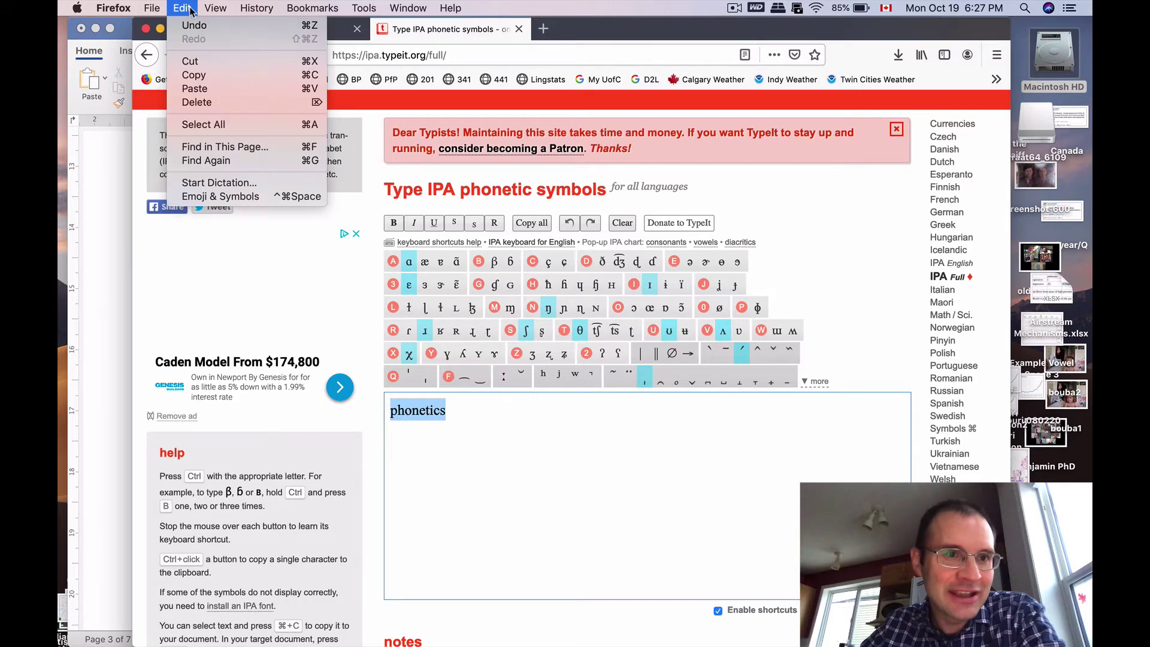
{"action": "left_click", "coordinate": [194, 75]}
{"action": "left_click", "coordinate": [98, 317]}
{"action": "key", "text": "super+v"}
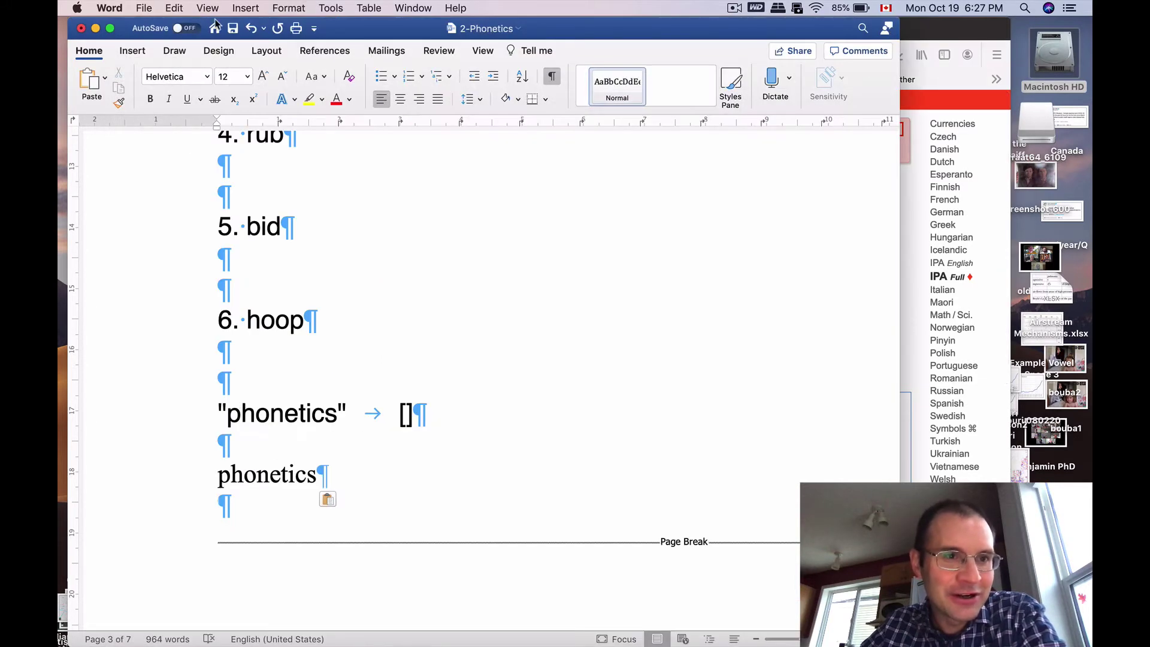
{"action": "left_click", "coordinate": [174, 8]}
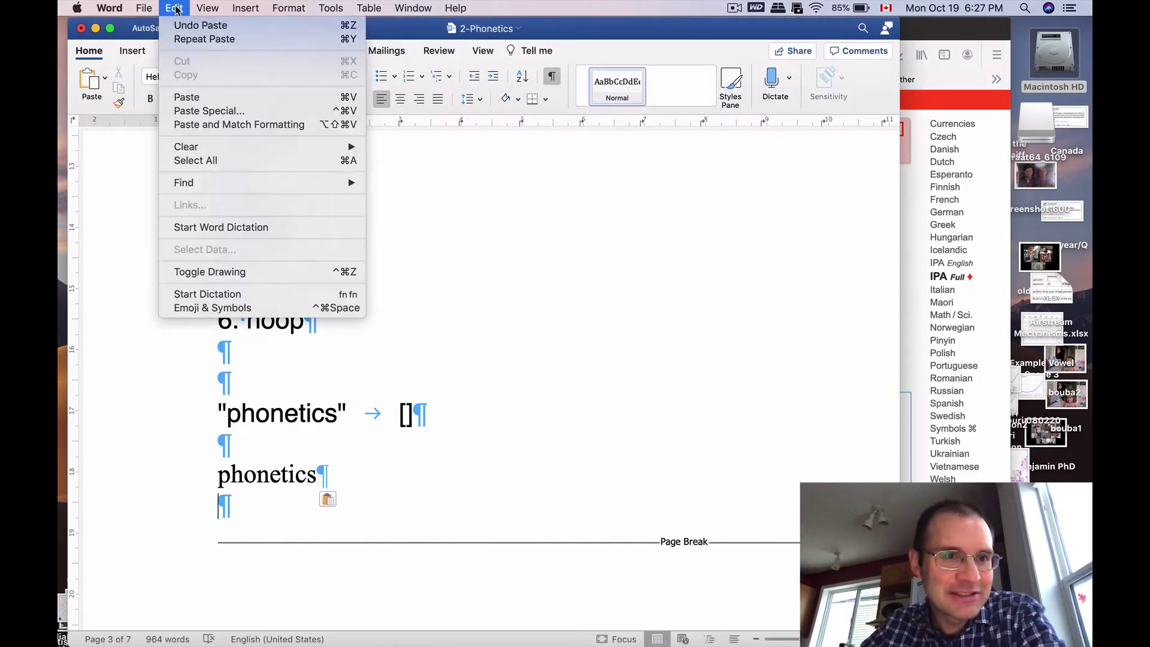
{"action": "left_click", "coordinate": [186, 97]}
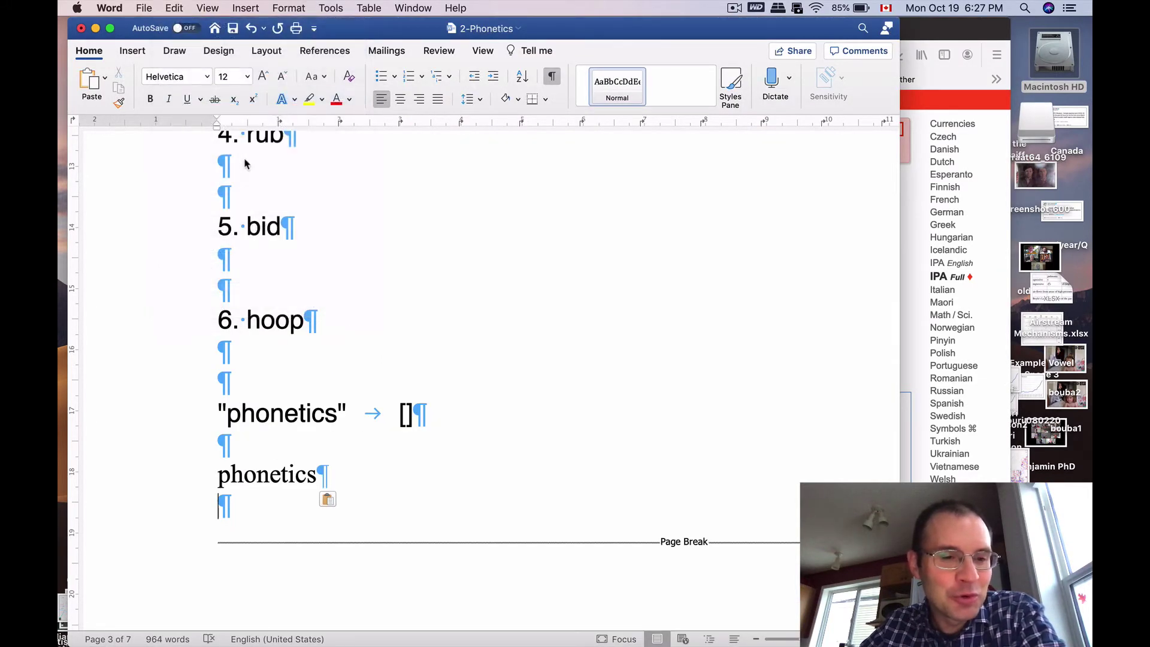
{"action": "left_click", "coordinate": [921, 31]}
Select 'phonetics' in the TypeIt box and zoom the page to 133%.
{"action": "left_click", "coordinate": [473, 426]}
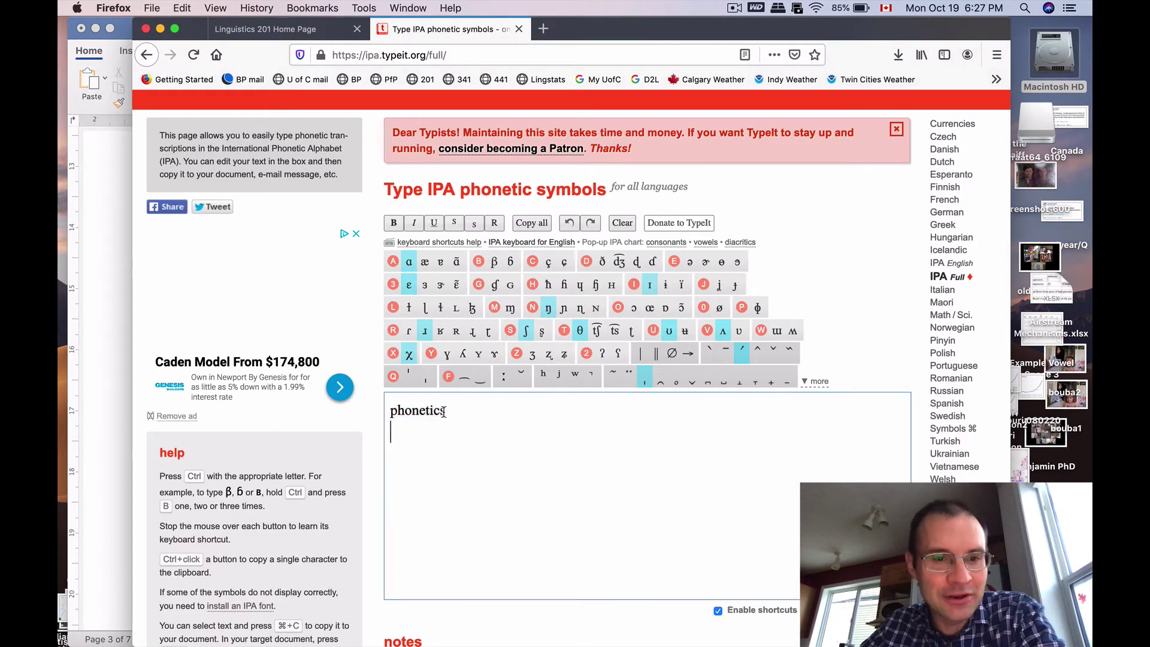
{"action": "double_click", "coordinate": [388, 410]}
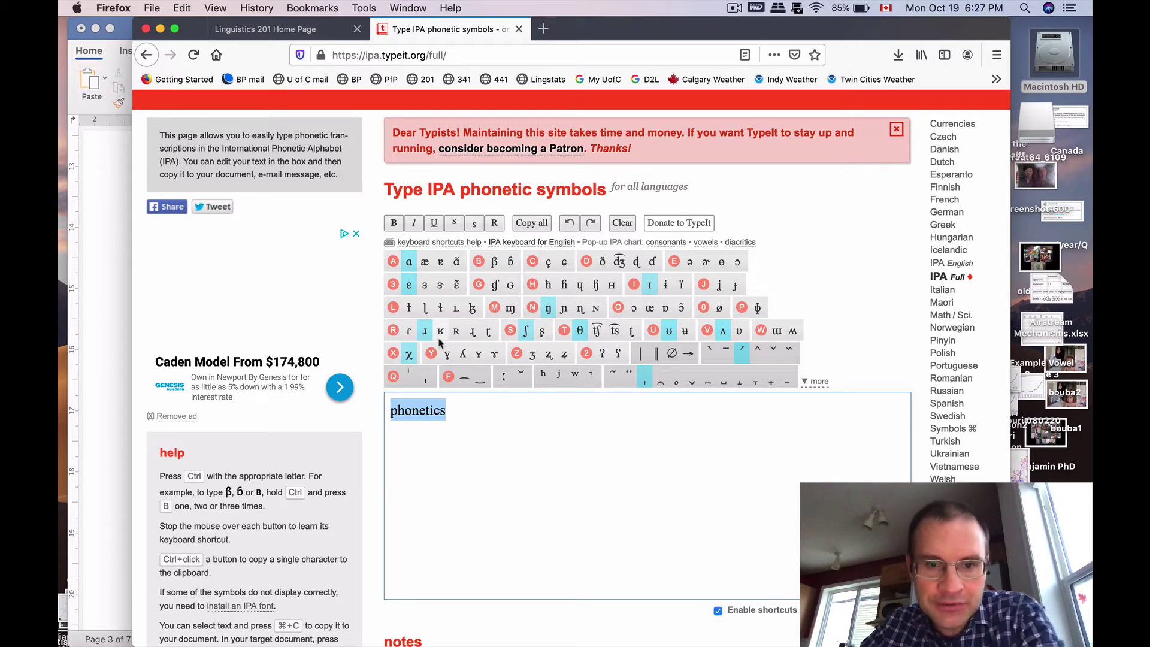
{"action": "key", "text": "super+equal"}
{"action": "key", "text": "super+equal"}
{"action": "key", "text": "super+equal"}
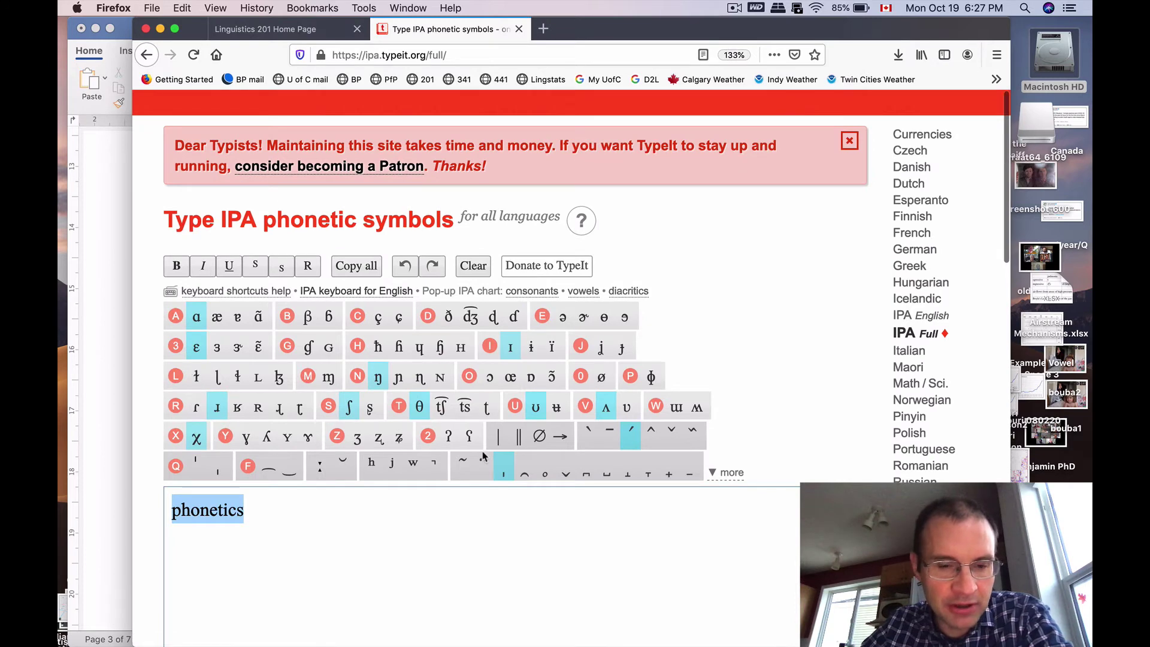
{"action": "scroll", "coordinate": [418, 516], "scroll_direction": "down", "scroll_amount": 3}
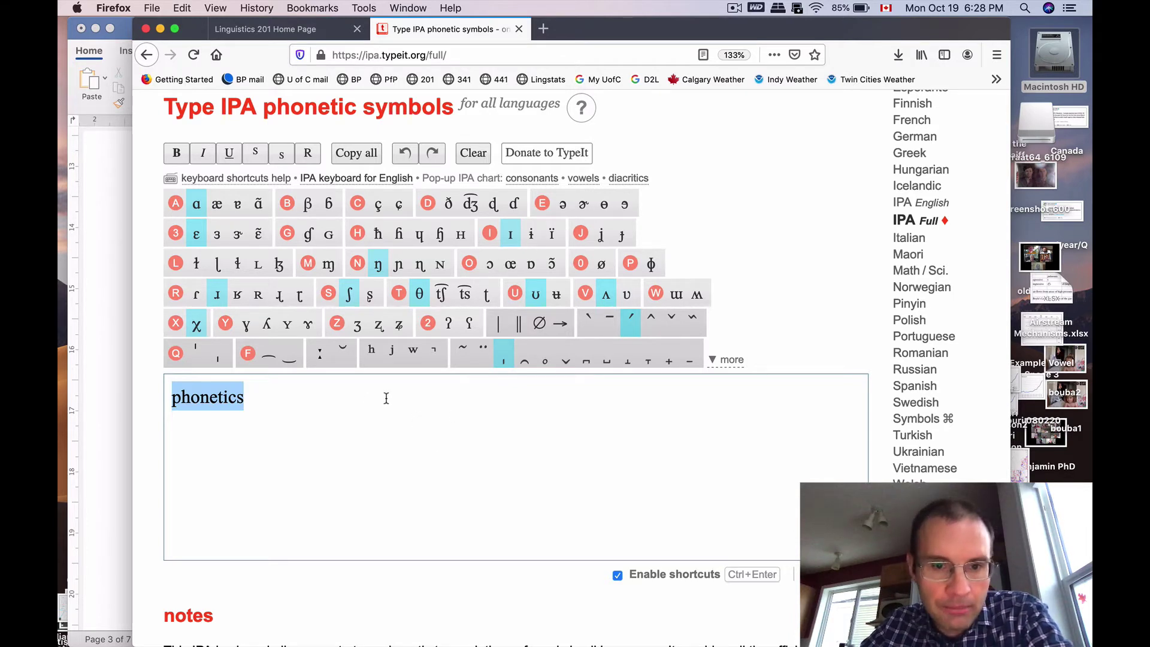
Overwrite the selected word with fənɛtɪks, using the ə, ɛ and ɪ symbol keys.
{"action": "type", "text": "f"}
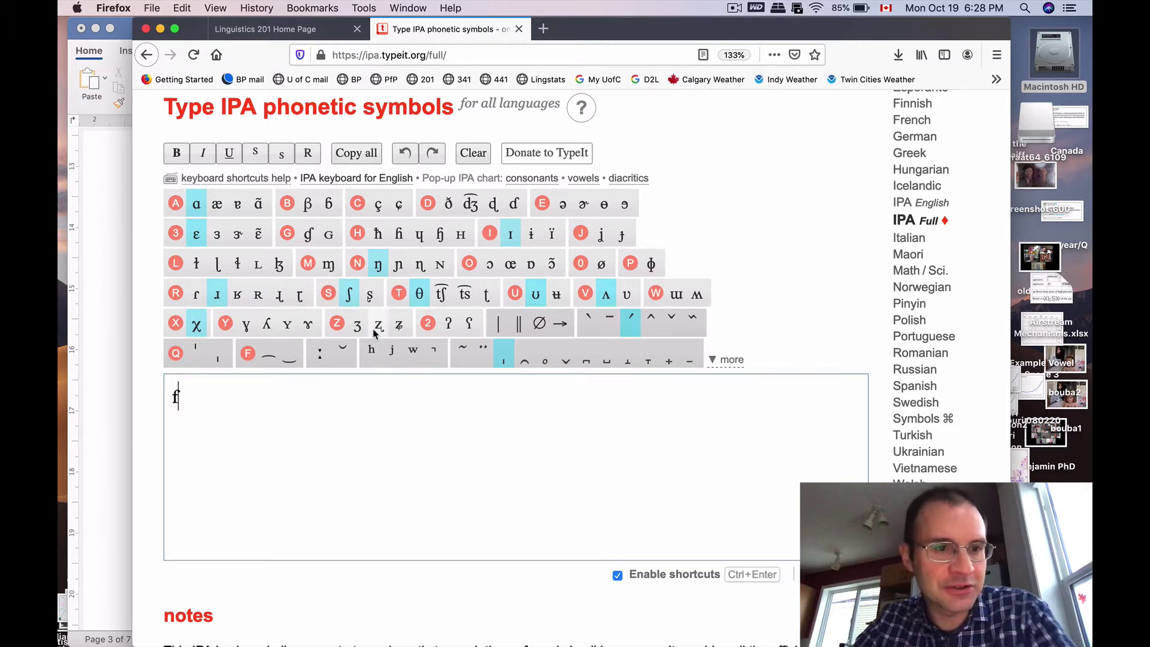
{"action": "left_click", "coordinate": [564, 207]}
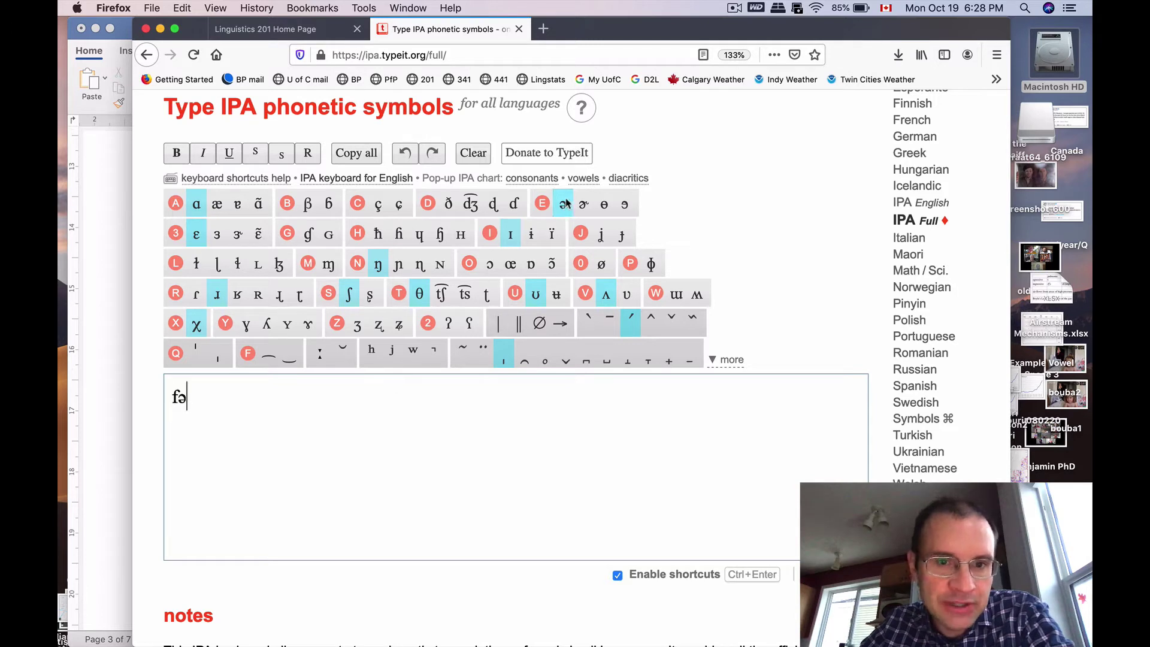
{"action": "type", "text": "n"}
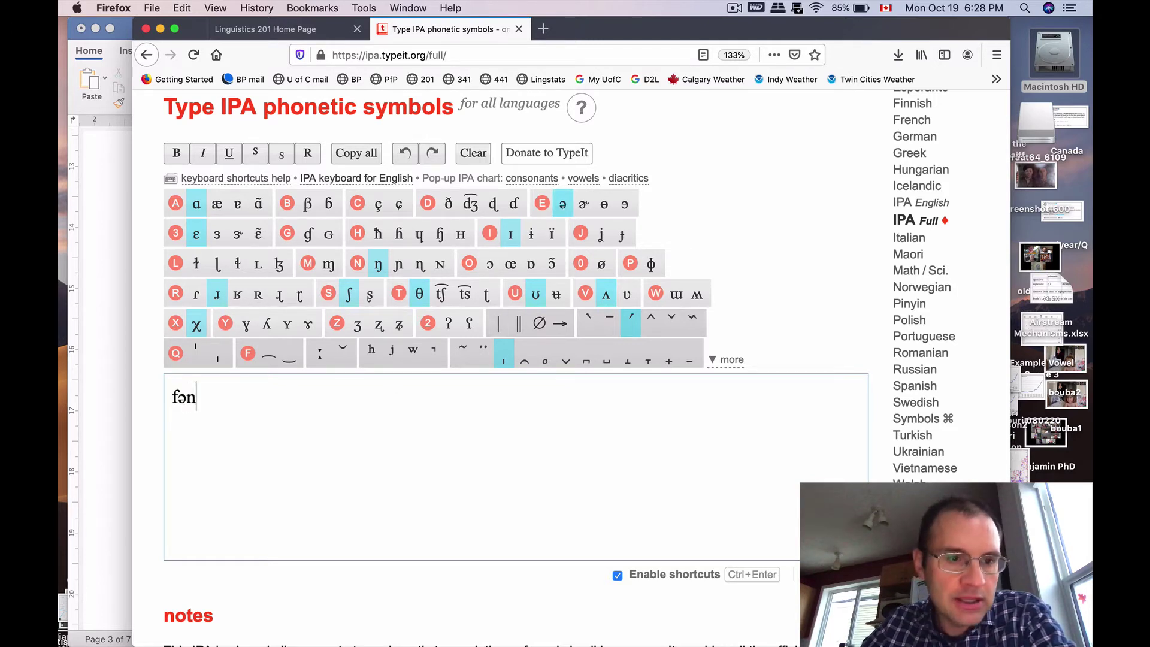
{"action": "left_click", "coordinate": [195, 239]}
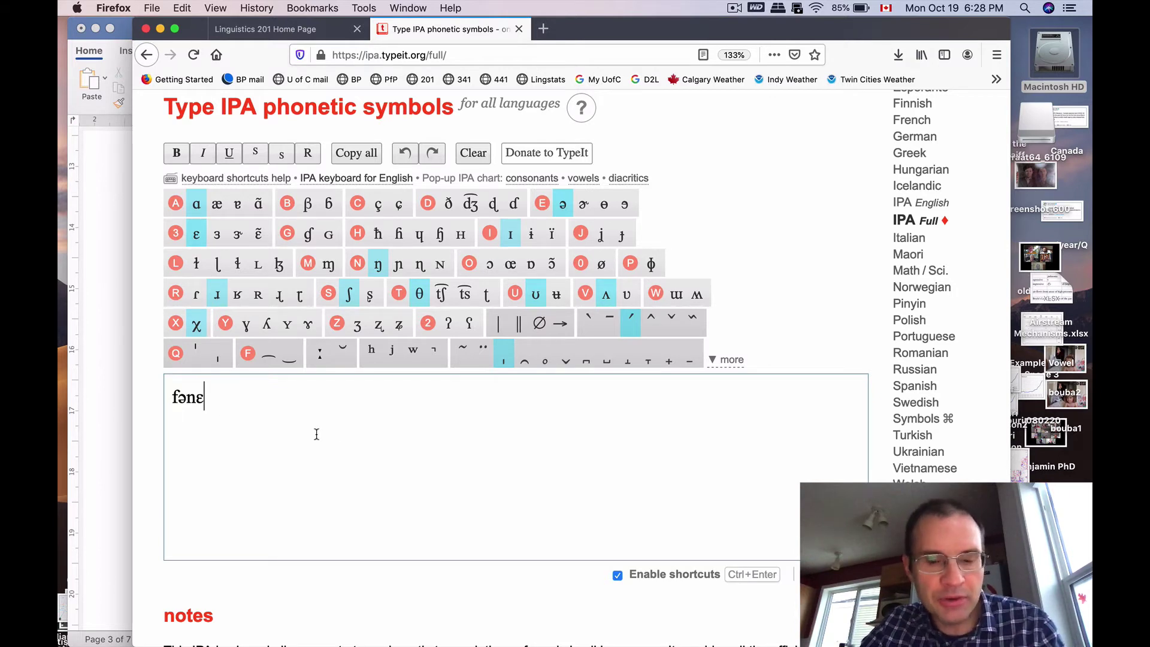
{"action": "type", "text": "t"}
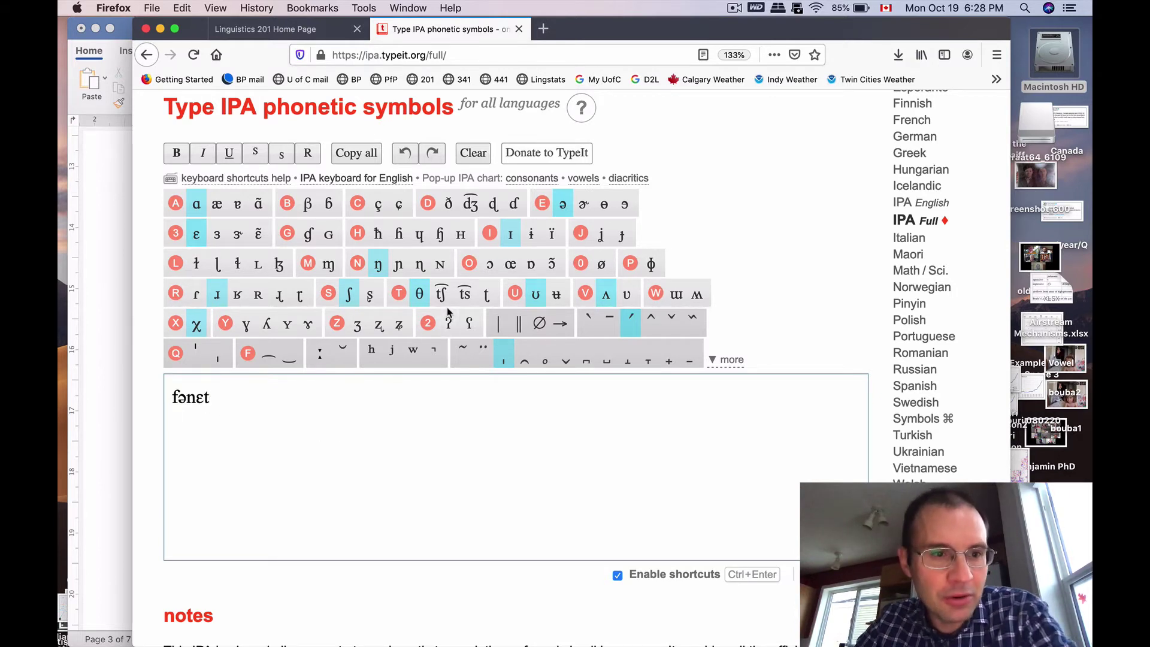
{"action": "key", "text": "BackSpace"}
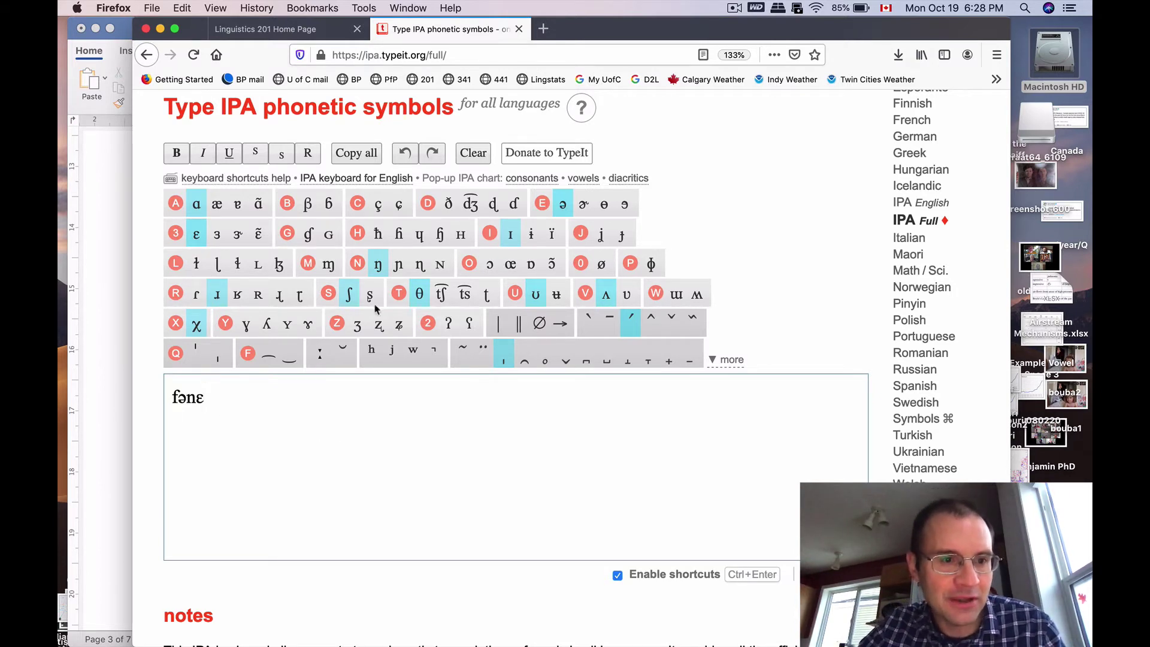
{"action": "left_click", "coordinate": [195, 294]}
{"action": "key", "text": "BackSpace"}
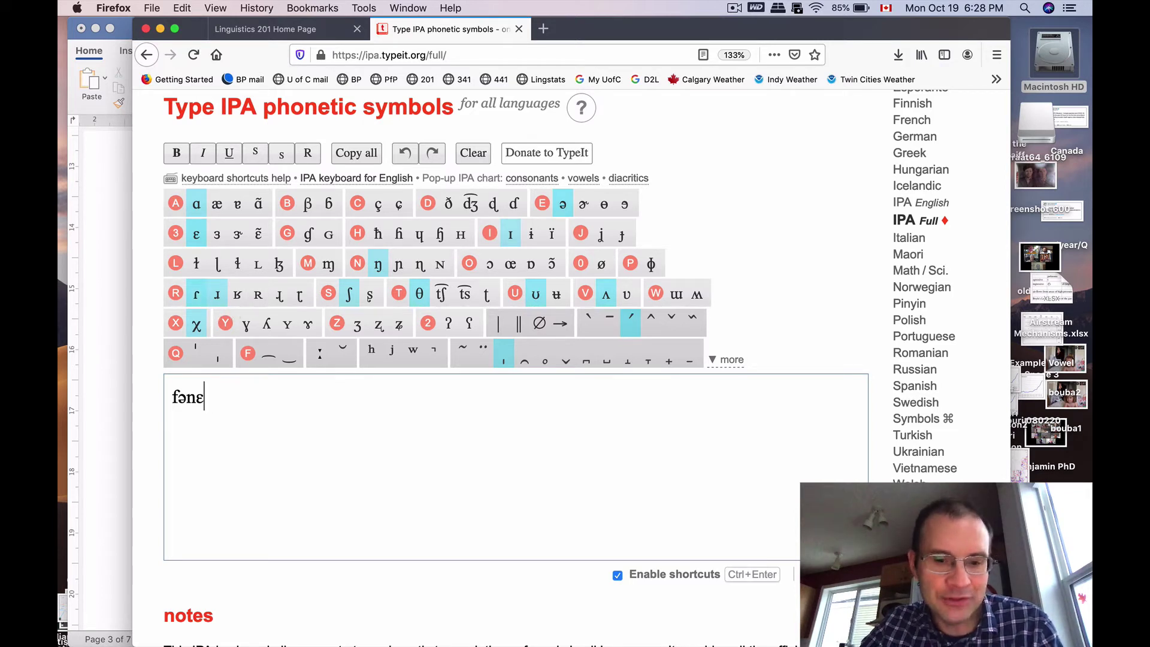
{"action": "type", "text": "t"}
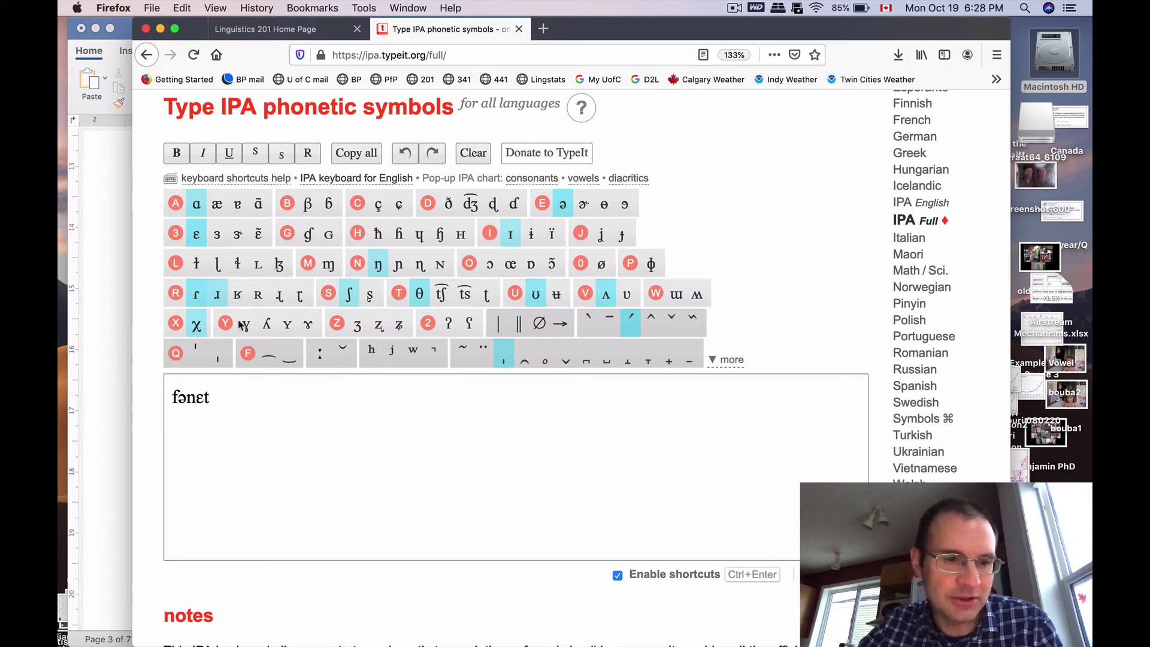
{"action": "left_click", "coordinate": [511, 236]}
{"action": "type", "text": "ks"}
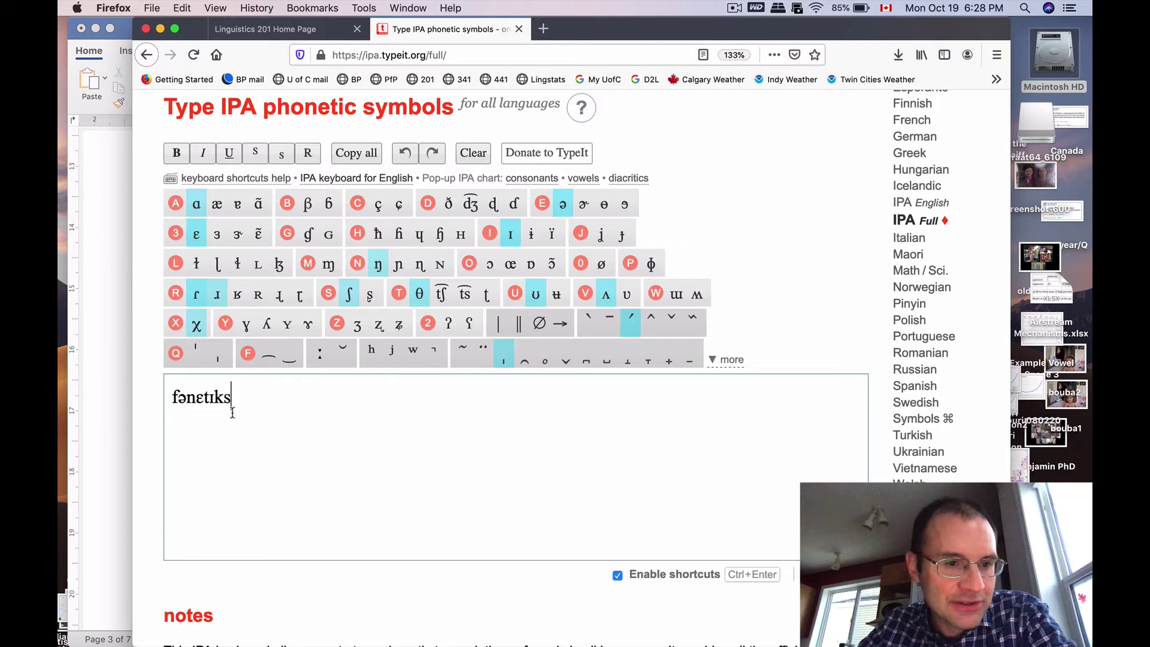
Copy fənɛtɪks into Word's empty brackets and remove the stray line break before ].
{"action": "left_click_drag", "start_coordinate": [231, 400], "coordinate": [172, 400]}
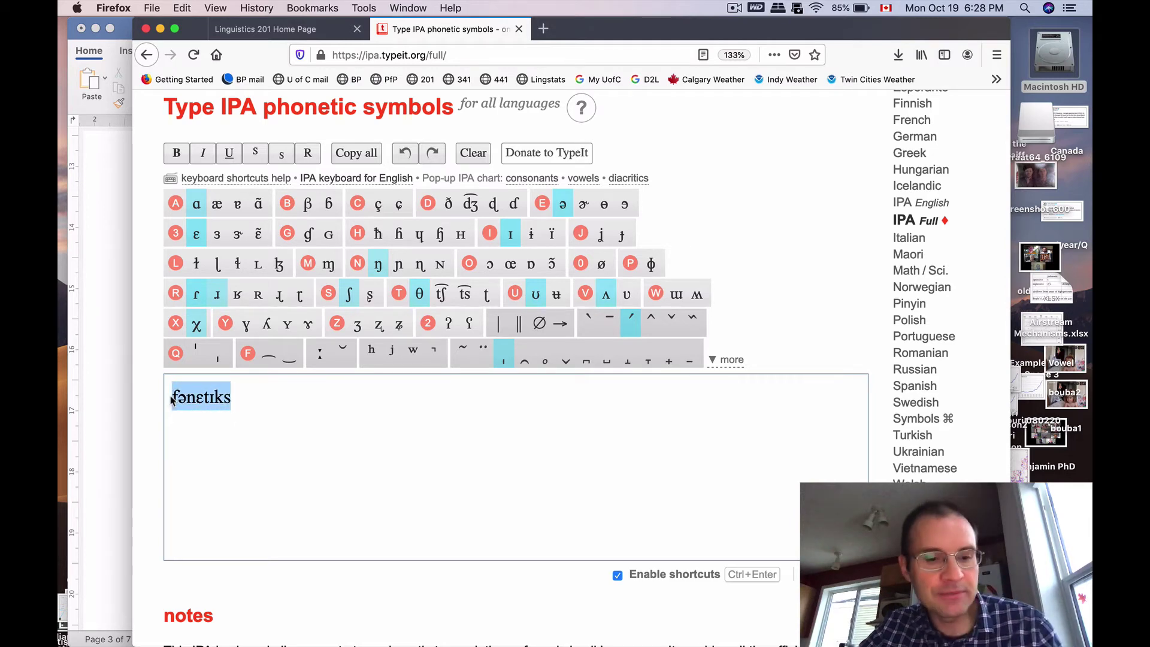
{"action": "key", "text": "super+c"}
{"action": "left_click", "coordinate": [115, 437]}
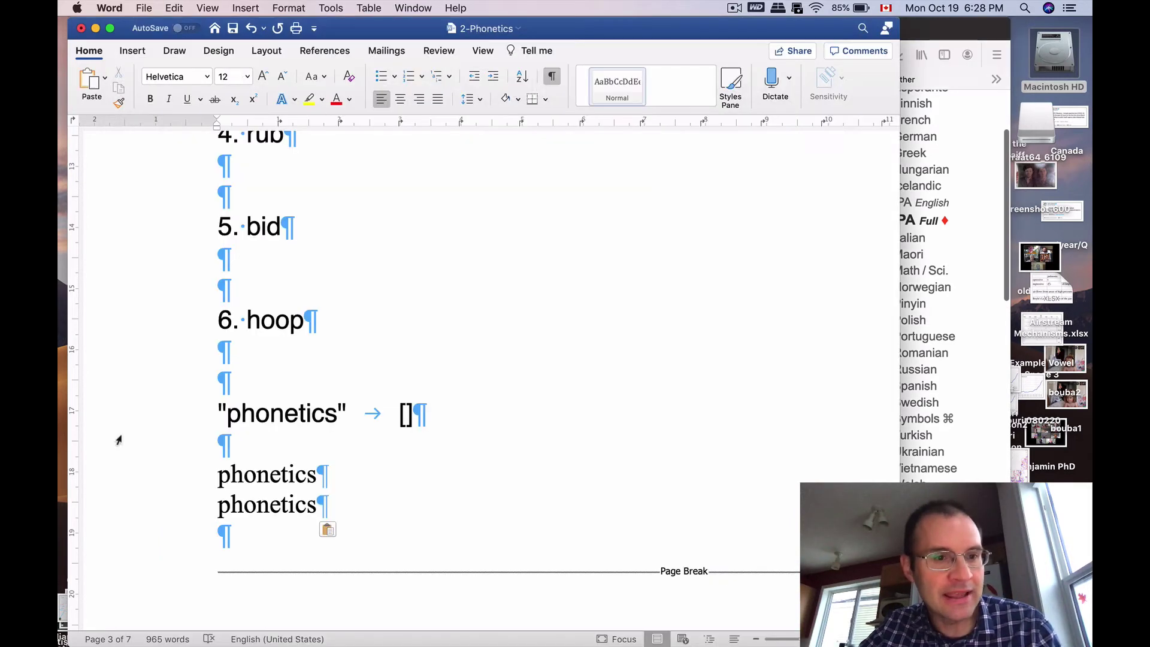
{"action": "left_click", "coordinate": [406, 415]}
{"action": "key", "text": "super+v"}
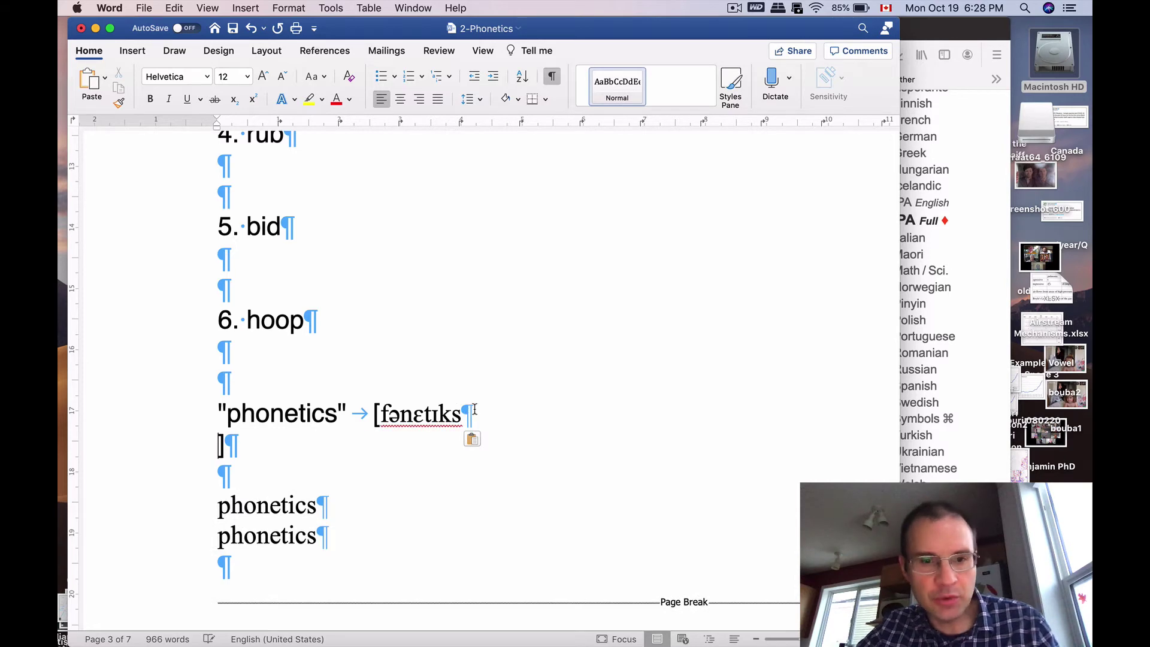
{"action": "key", "text": "Delete"}
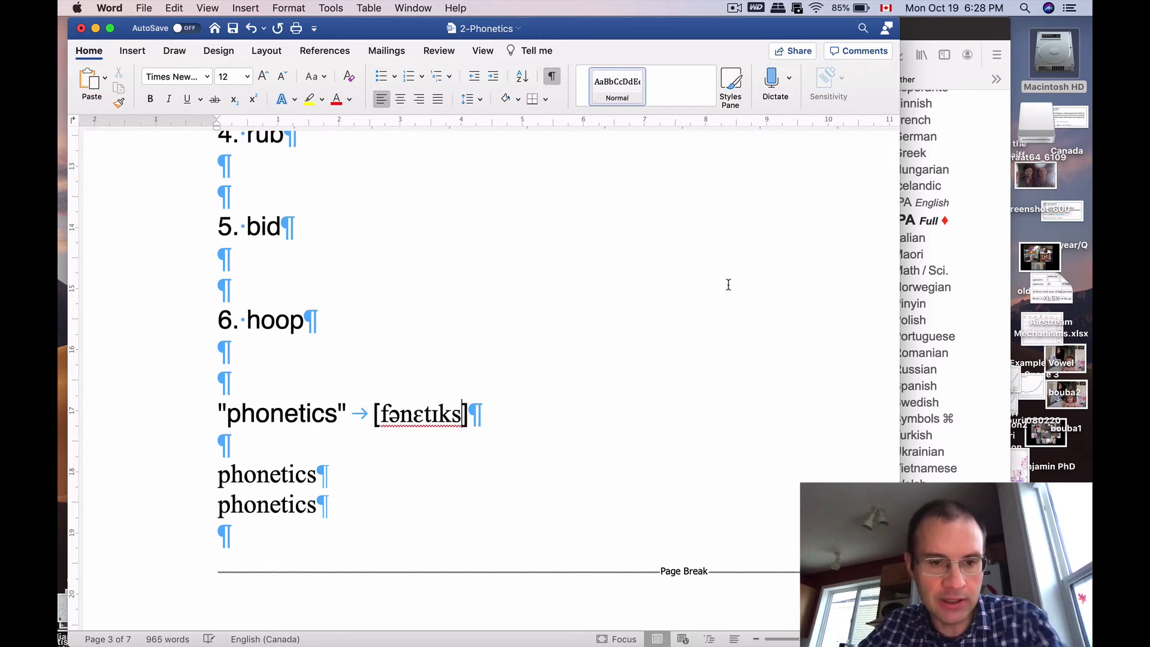
{"action": "left_click", "coordinate": [938, 24]}
{"action": "left_click_drag", "start_coordinate": [925, 27], "coordinate": [969, 19]}
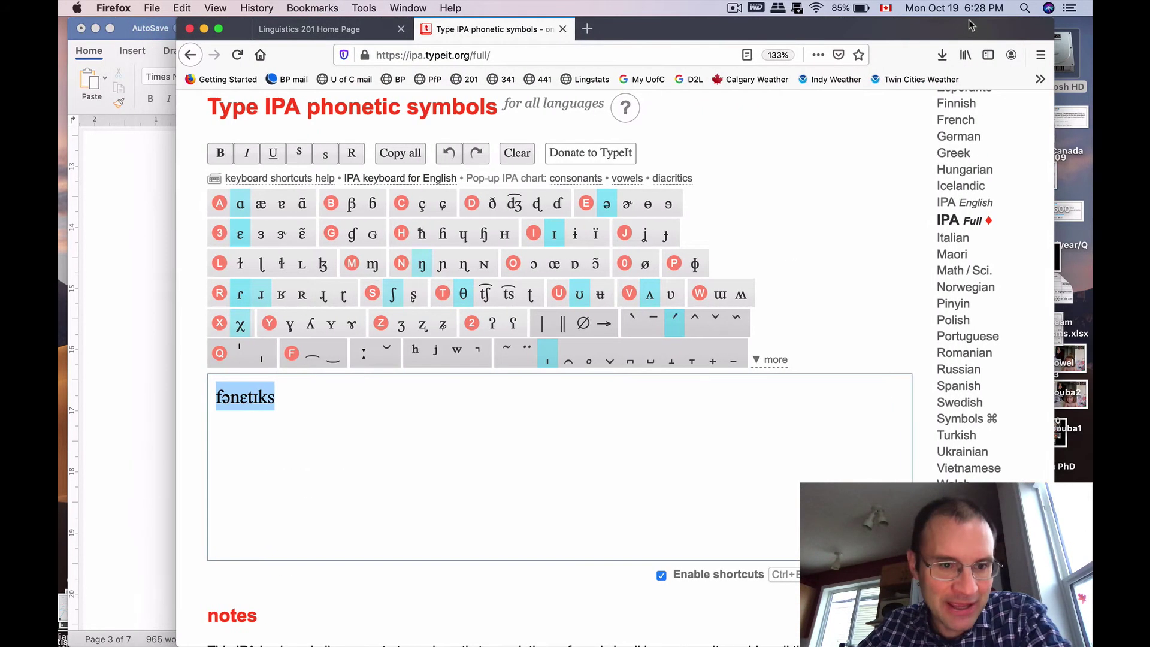
Add an acute stress accent over the ɛ and copy the stressed transcription.
{"action": "left_click", "coordinate": [247, 400]}
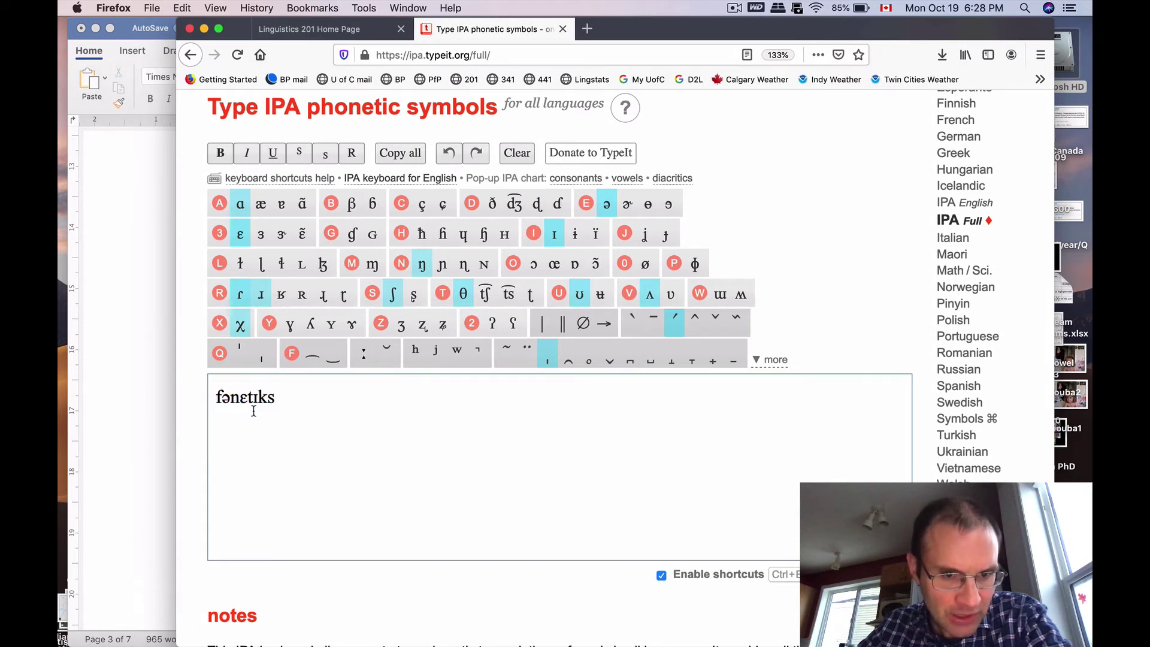
{"action": "left_click", "coordinate": [675, 324]}
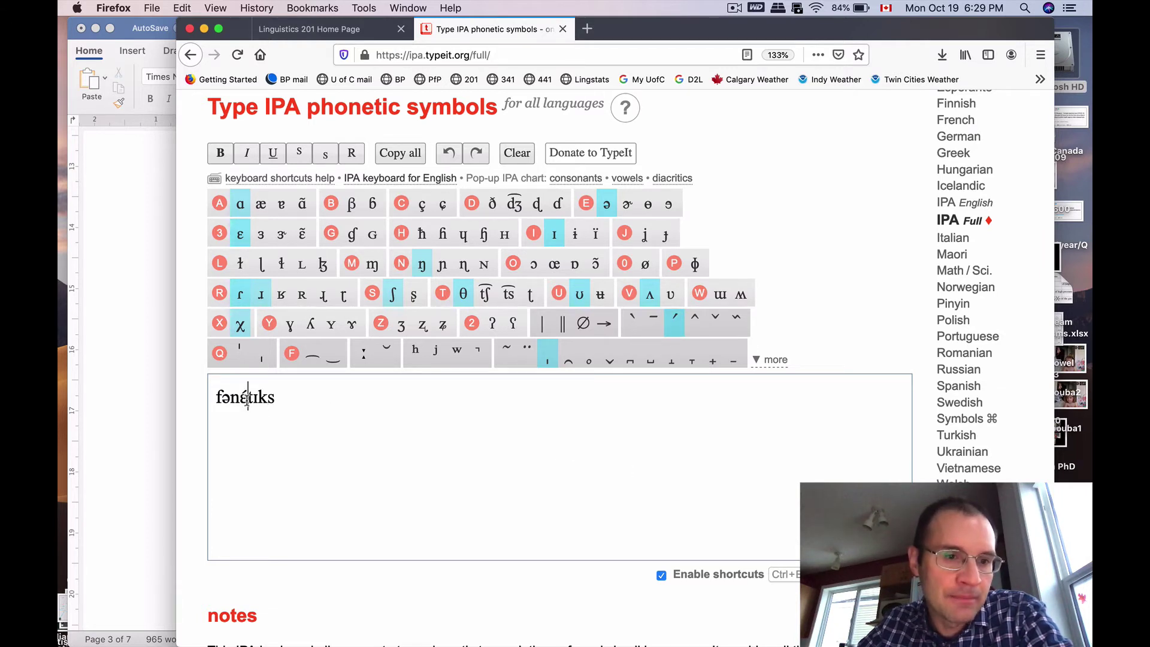
{"action": "left_click_drag", "start_coordinate": [282, 398], "coordinate": [204, 392]}
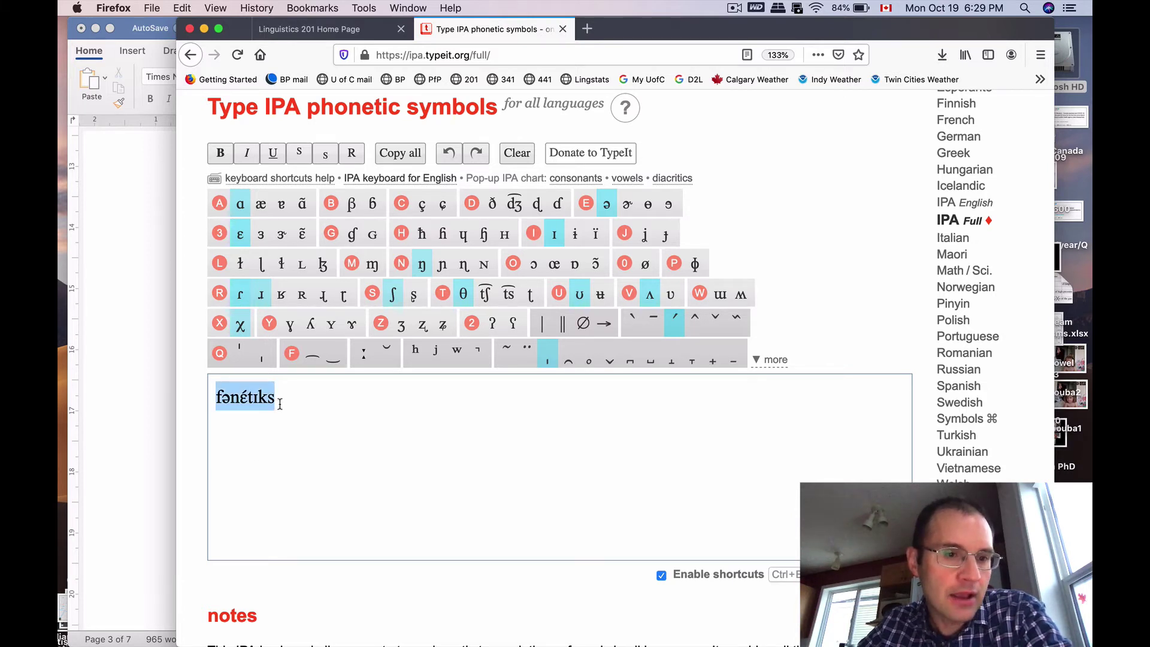
{"action": "left_click", "coordinate": [182, 8]}
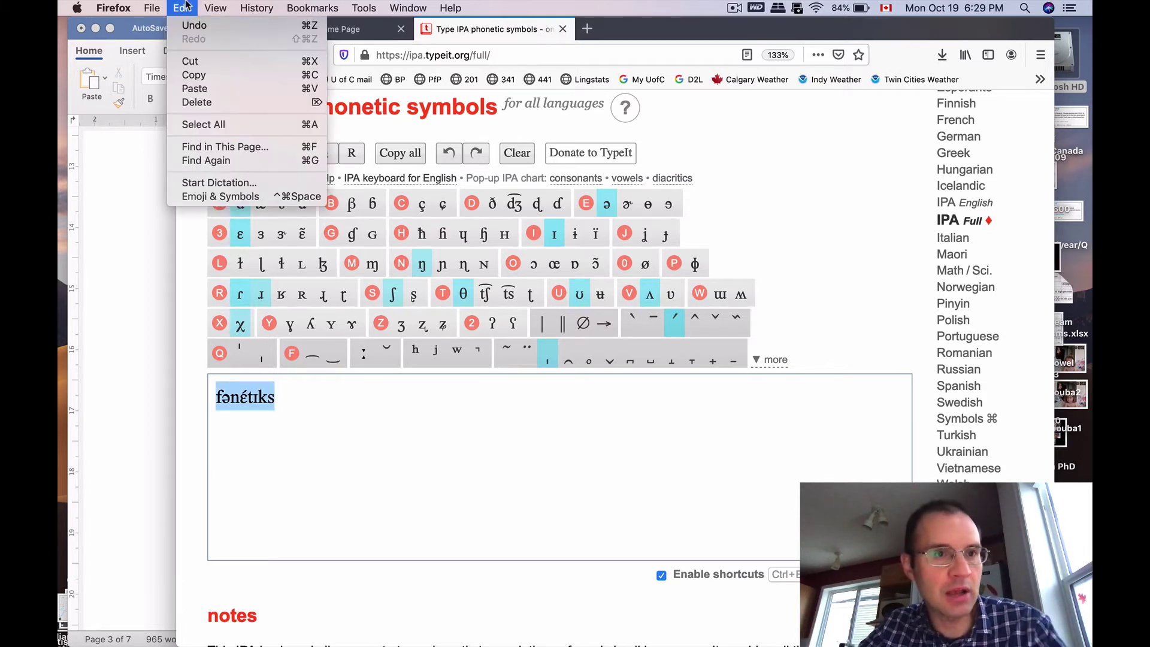
{"action": "left_click", "coordinate": [186, 74]}
Replace Word's bracketed transcription with [fənɛ́tɪks], removing the extra line break.
{"action": "left_click", "coordinate": [144, 363]}
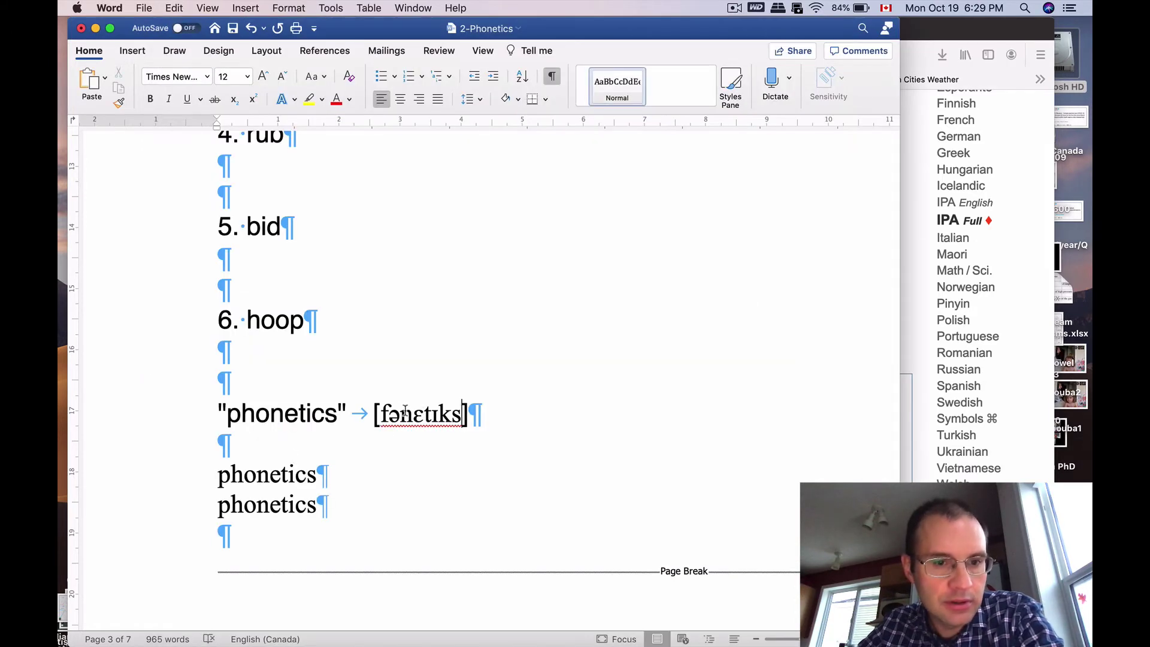
{"action": "left_click_drag", "start_coordinate": [381, 415], "coordinate": [461, 419]}
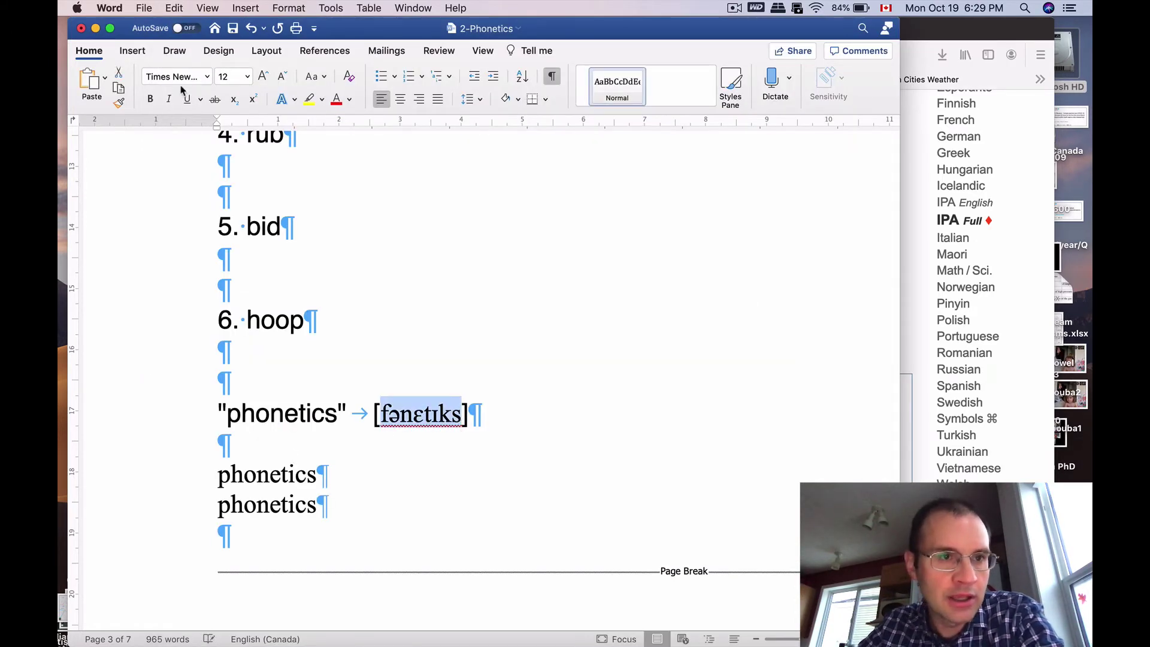
{"action": "left_click", "coordinate": [175, 8]}
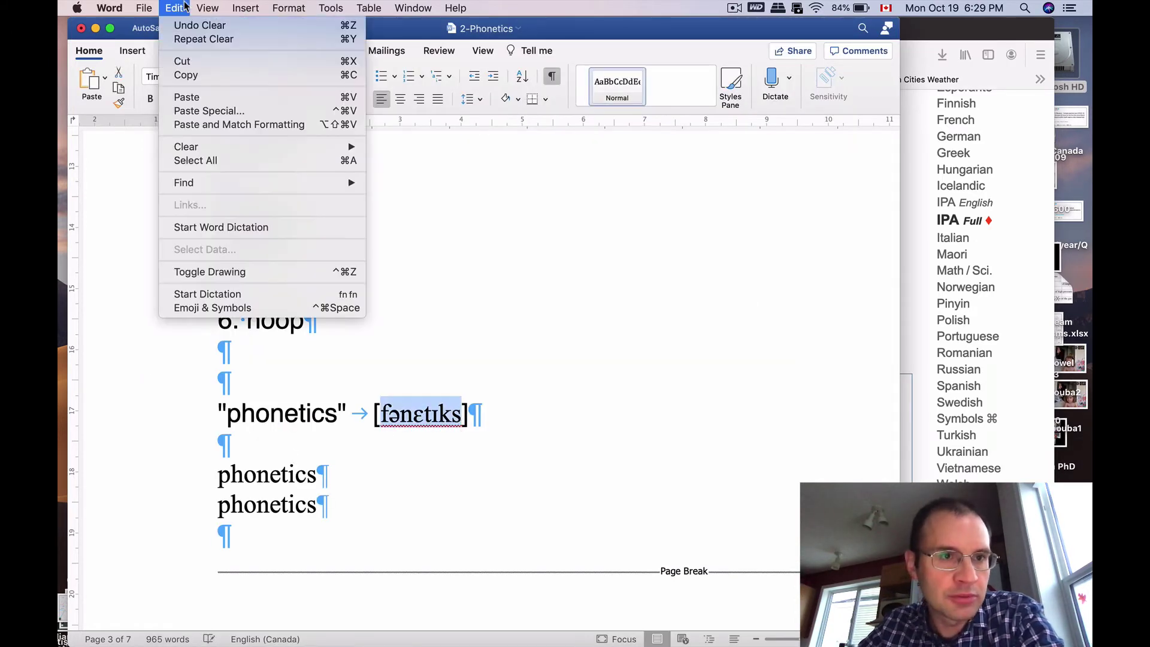
{"action": "left_click", "coordinate": [207, 98]}
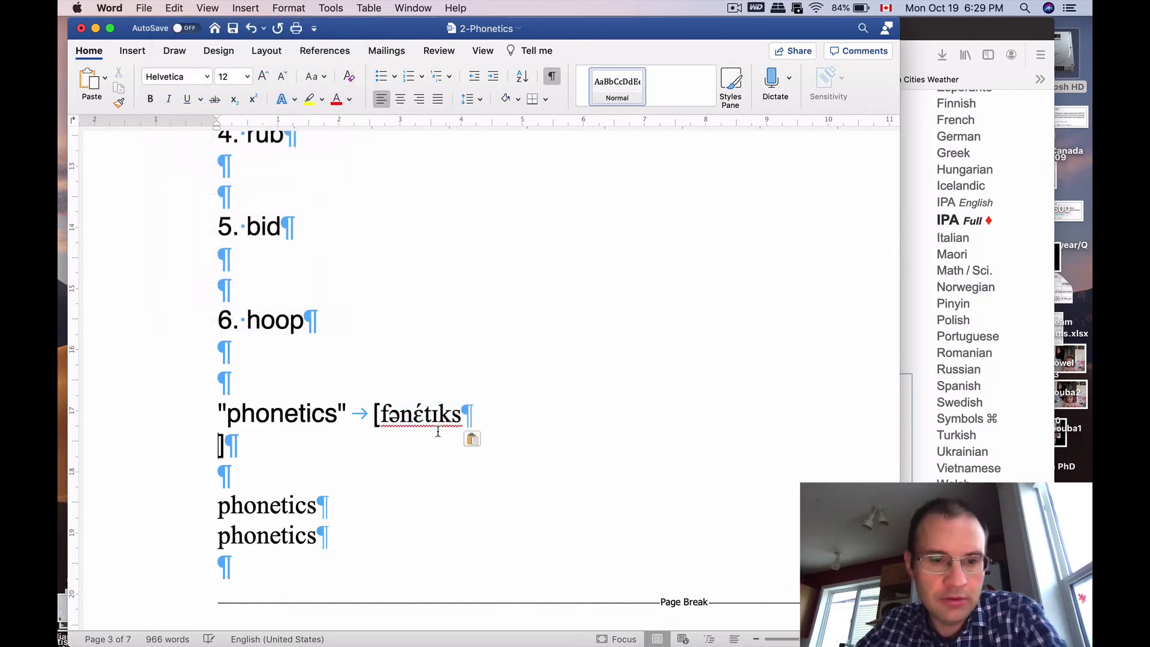
{"action": "key", "text": "Delete"}
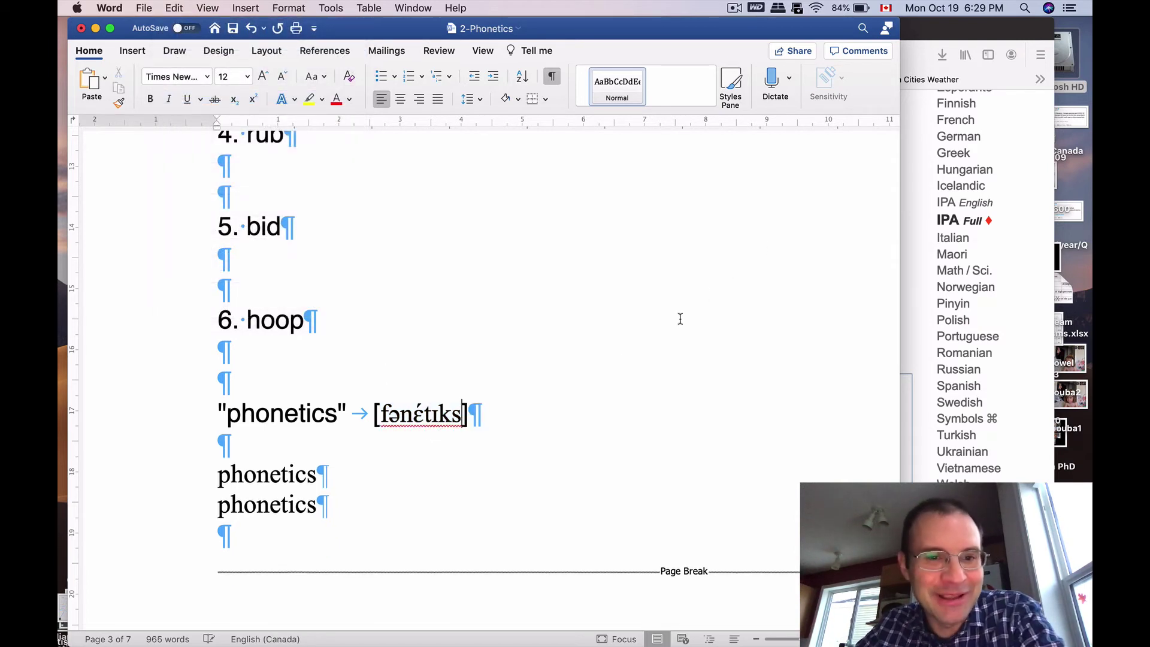
{"action": "left_click", "coordinate": [502, 417]}
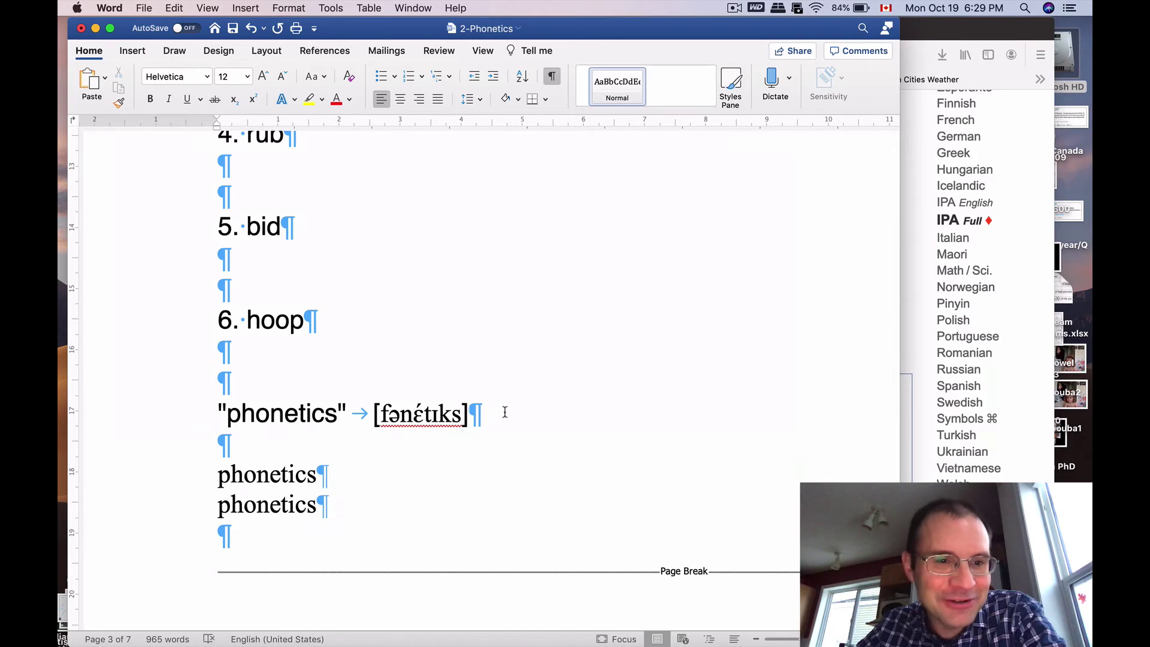
{"action": "left_click", "coordinate": [924, 34]}
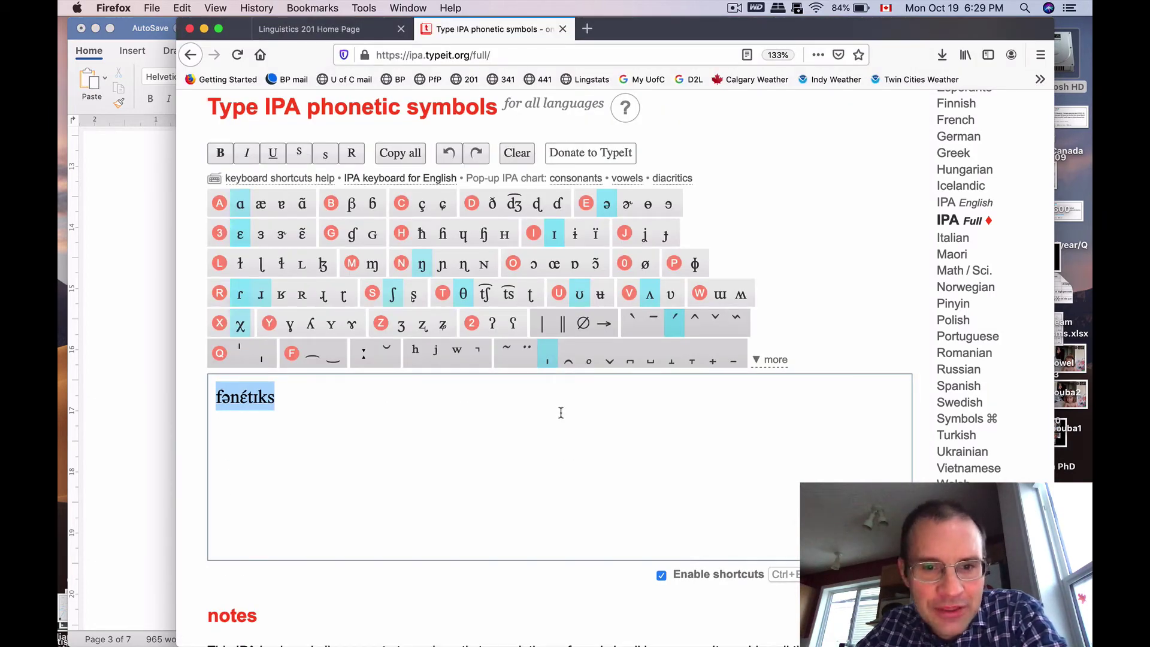
Add a Word line reading 'creature', a tab, and empty brackets [].
{"action": "left_click", "coordinate": [309, 401]}
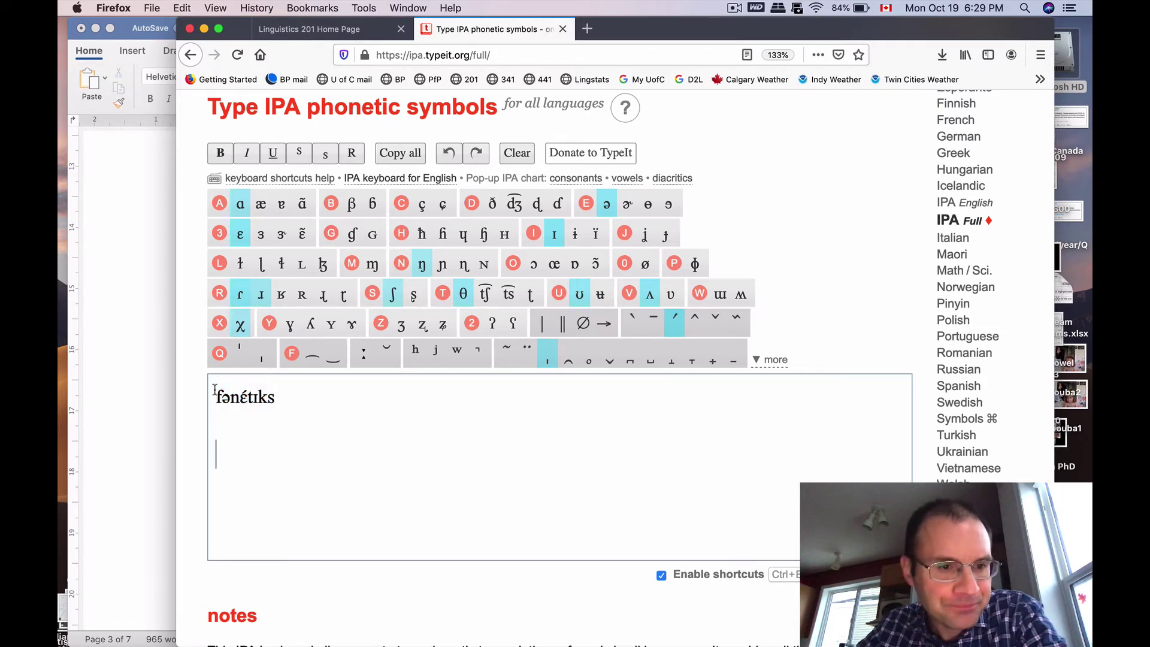
{"action": "left_click", "coordinate": [136, 397]}
{"action": "left_click", "coordinate": [314, 444]}
{"action": "key", "text": "Return"}
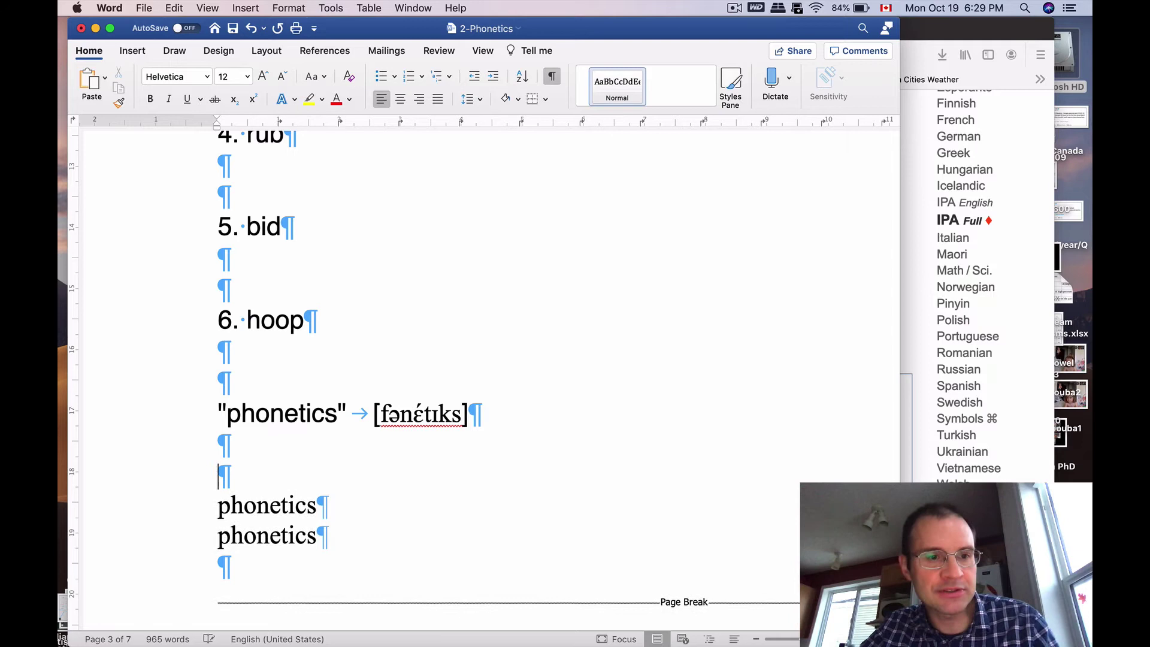
{"action": "type", "text": "creature"}
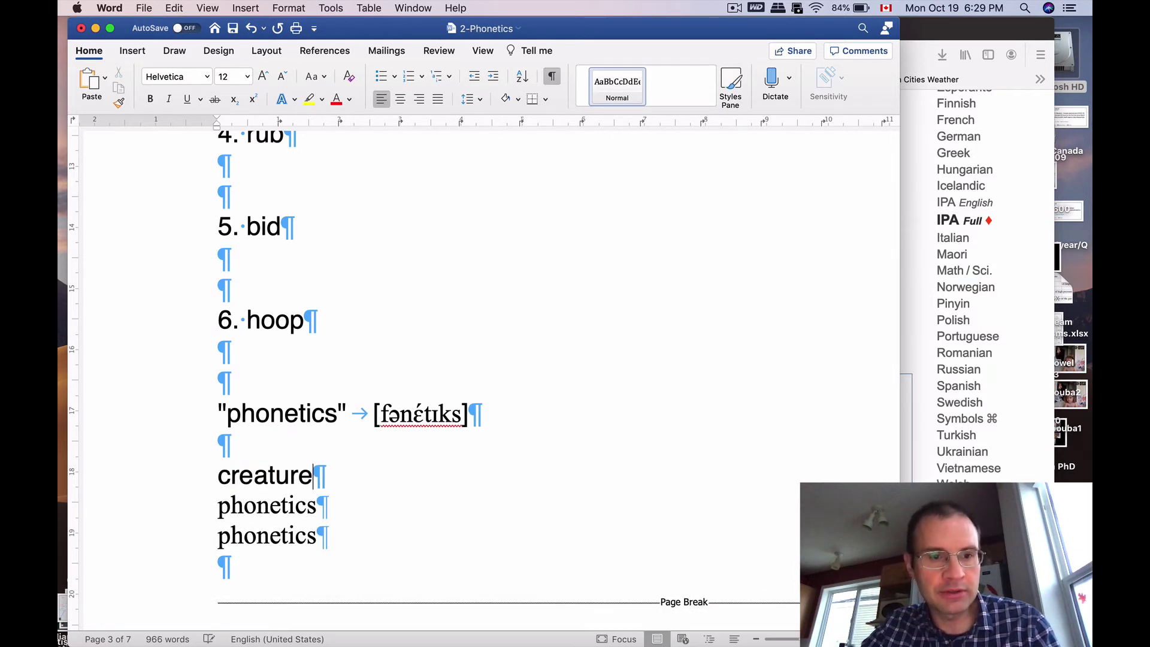
{"action": "key", "text": "Tab"}
{"action": "type", "text": "[]"}
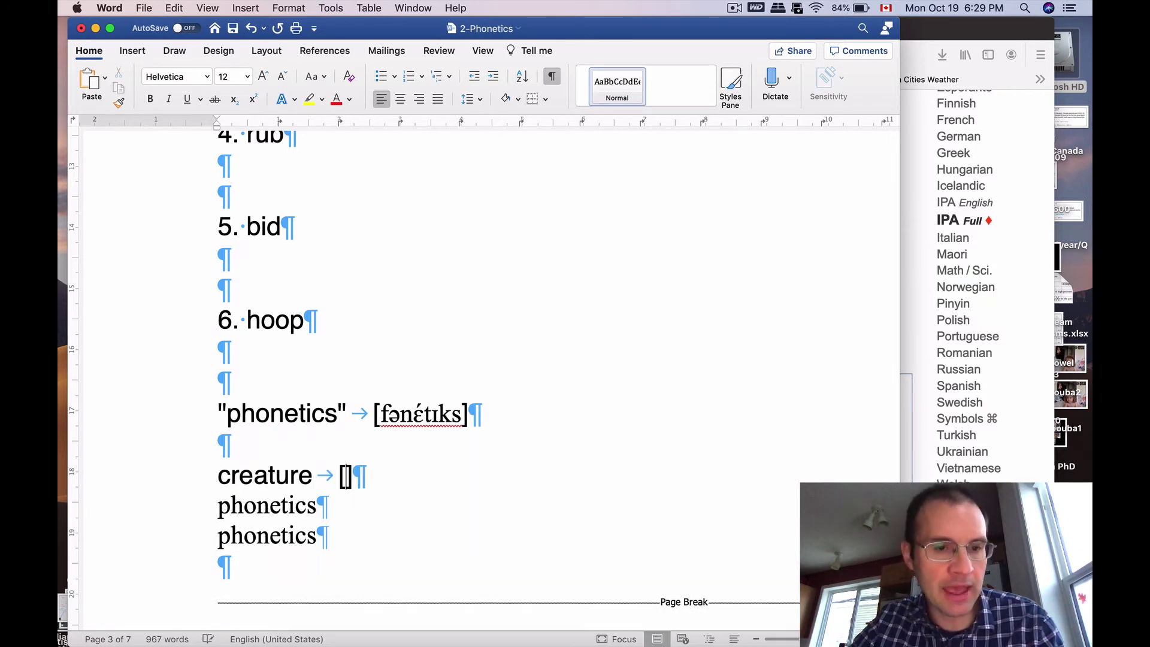
Select the old fənétɪks transcription in the TypeIt box for replacement.
{"action": "left_click", "coordinate": [932, 32]}
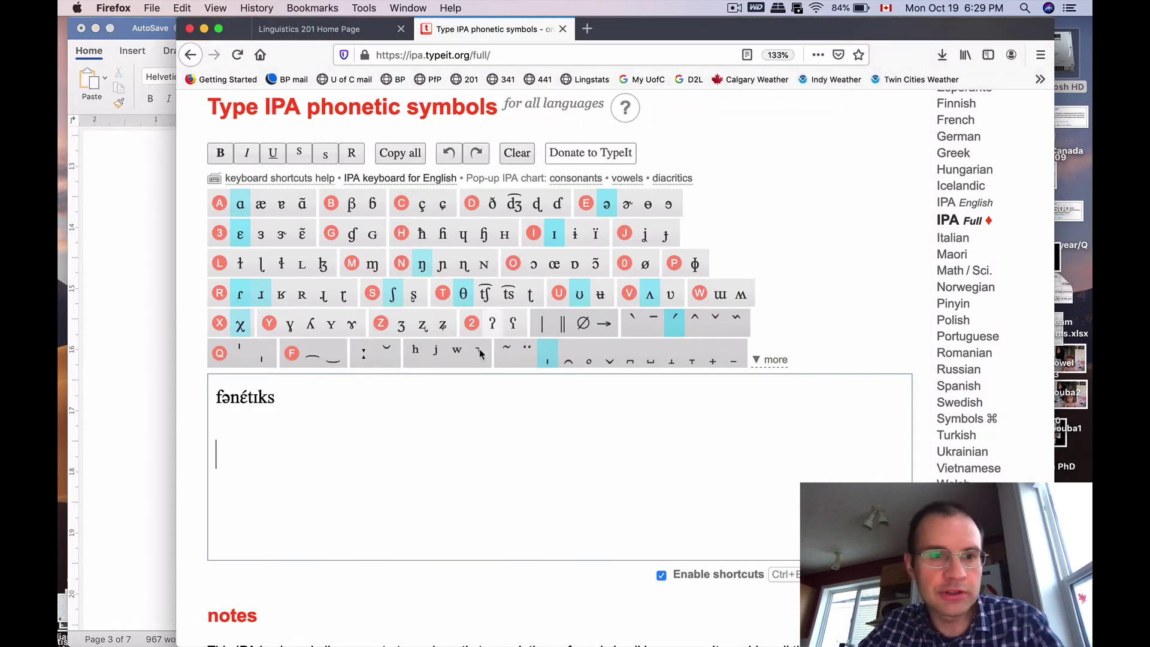
{"action": "left_click", "coordinate": [291, 402]}
{"action": "left_click_drag", "start_coordinate": [291, 403], "coordinate": [192, 385]}
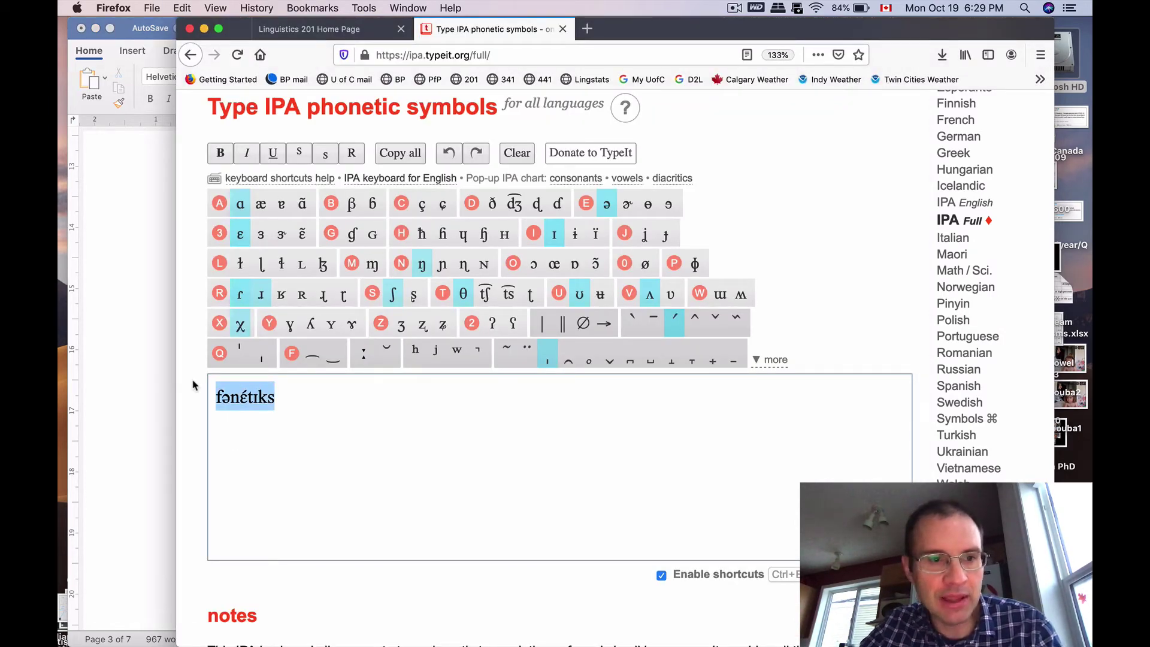
Type krítʃr̩ using the ʃ, syllabic-mark and acute-accent keys, then select it.
{"action": "type", "text": "kri"}
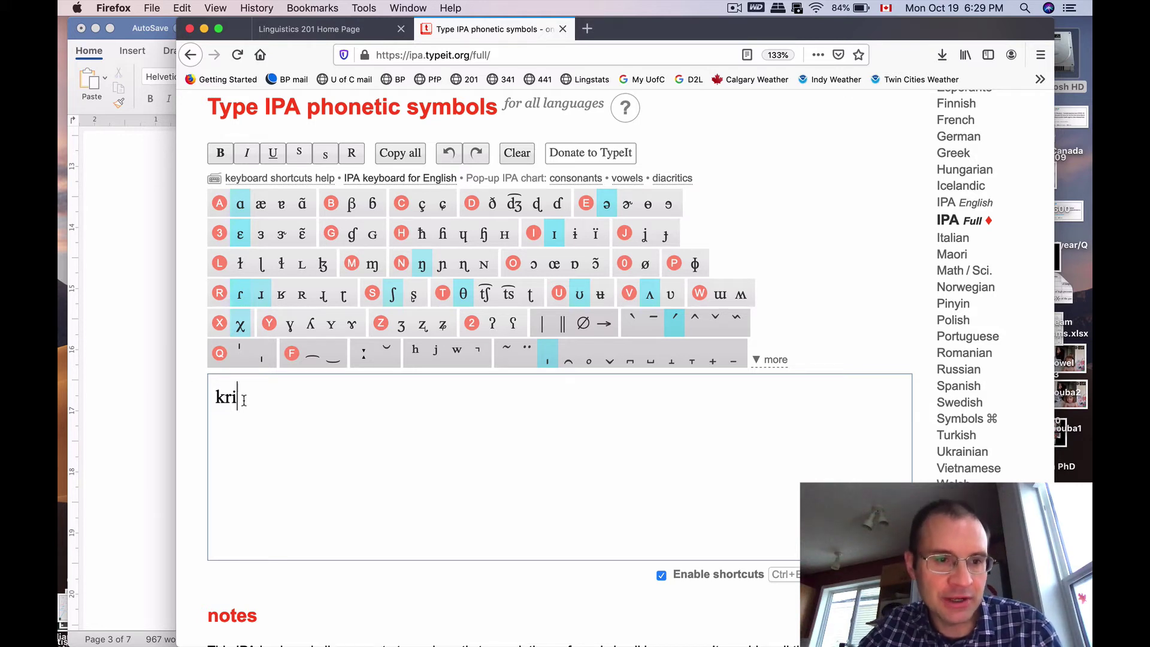
{"action": "type", "text": "t"}
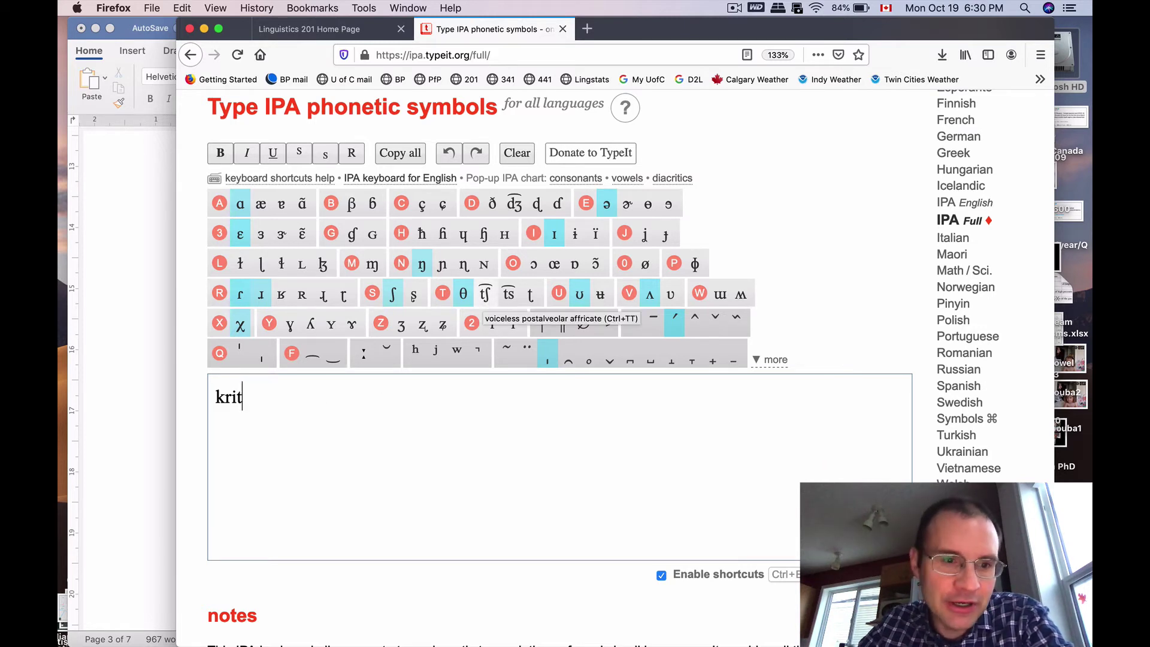
{"action": "key", "text": "BackSpace"}
{"action": "left_click", "coordinate": [486, 294]}
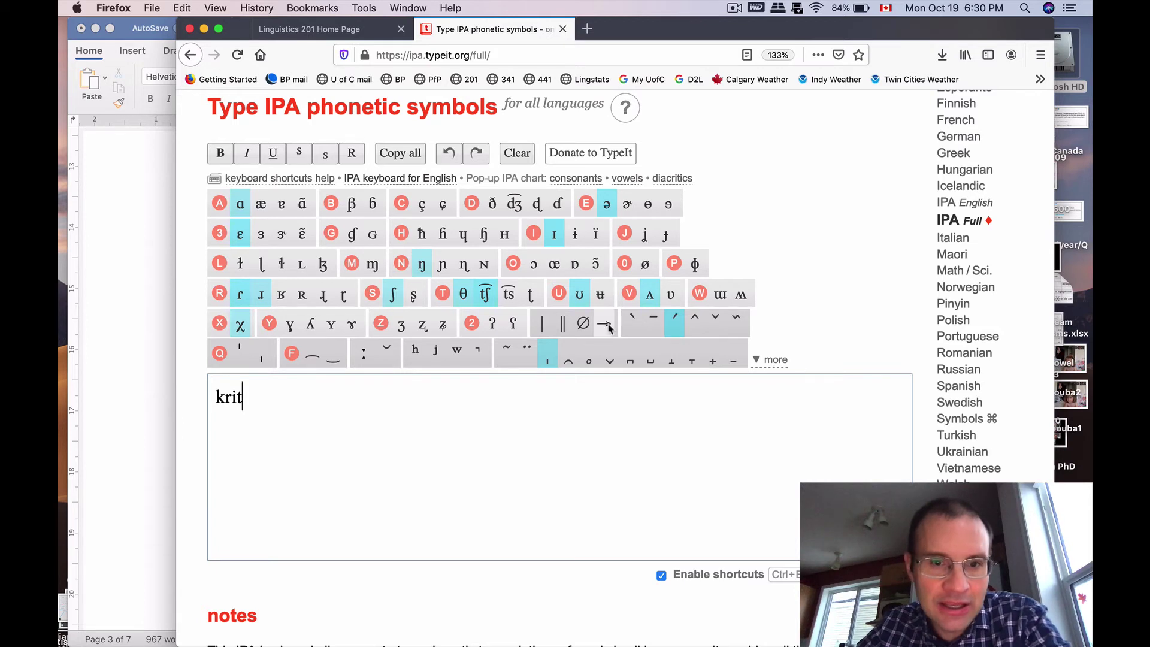
{"action": "left_click", "coordinate": [397, 304]}
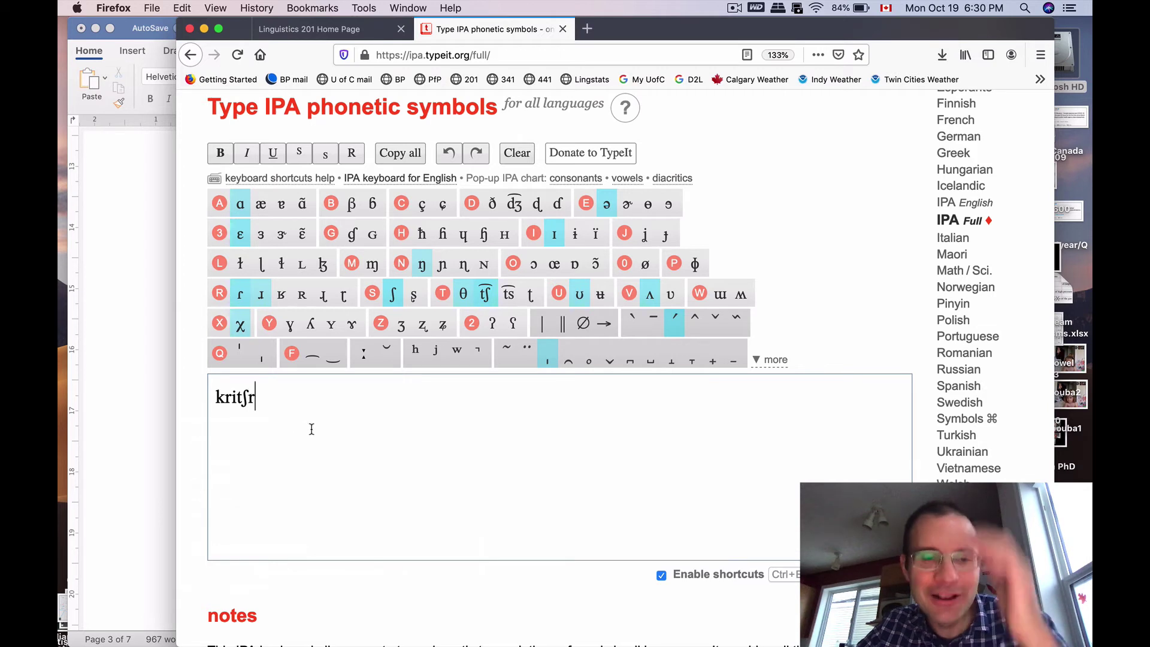
{"action": "left_click", "coordinate": [547, 357]}
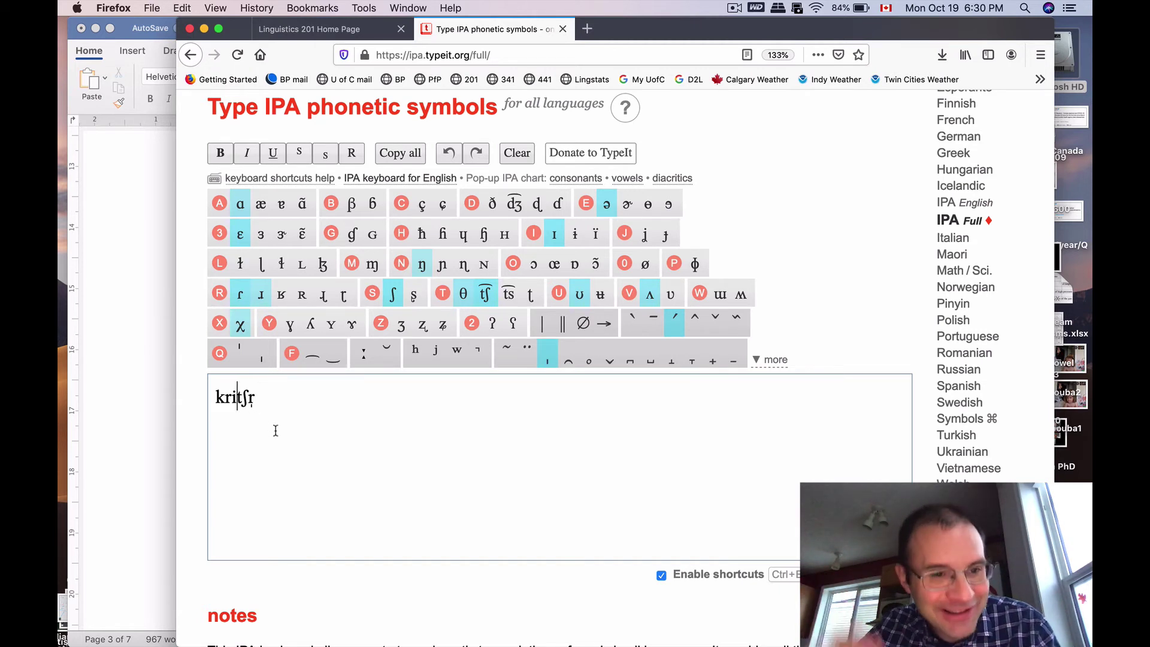
{"action": "left_click", "coordinate": [676, 326]}
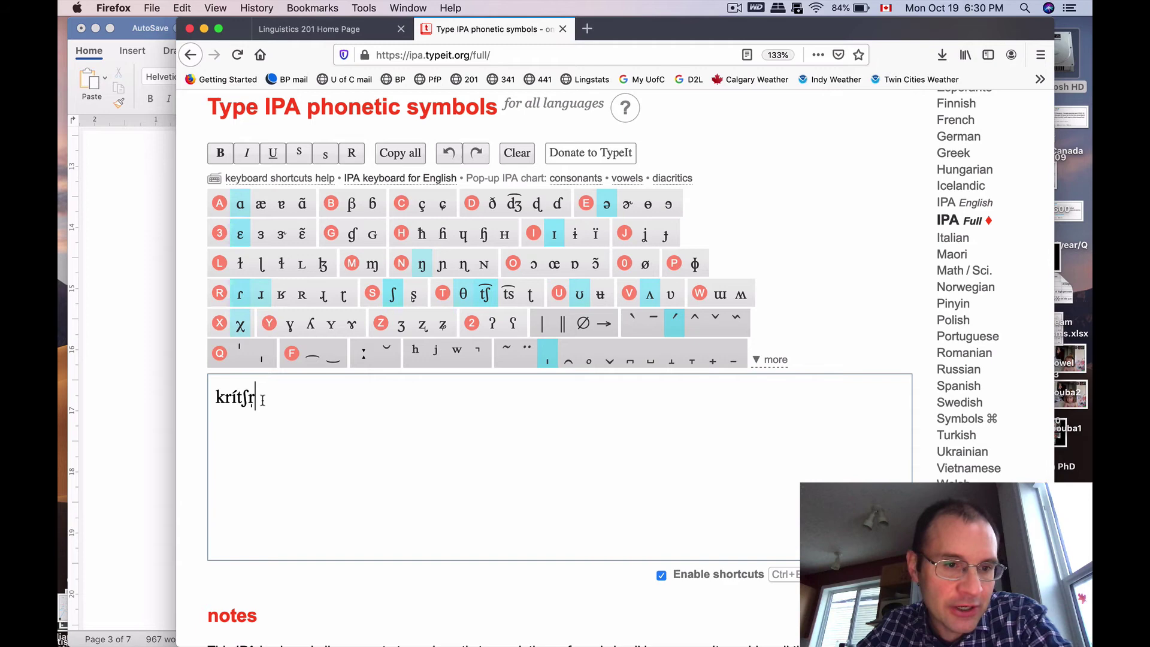
{"action": "left_click_drag", "start_coordinate": [262, 398], "coordinate": [214, 400]}
Paste krítʃr̩ between the creature brackets, rejoin the closing bracket, and delete the two leftover phonetics lines.
{"action": "key", "text": "super+c"}
{"action": "left_click", "coordinate": [136, 478]}
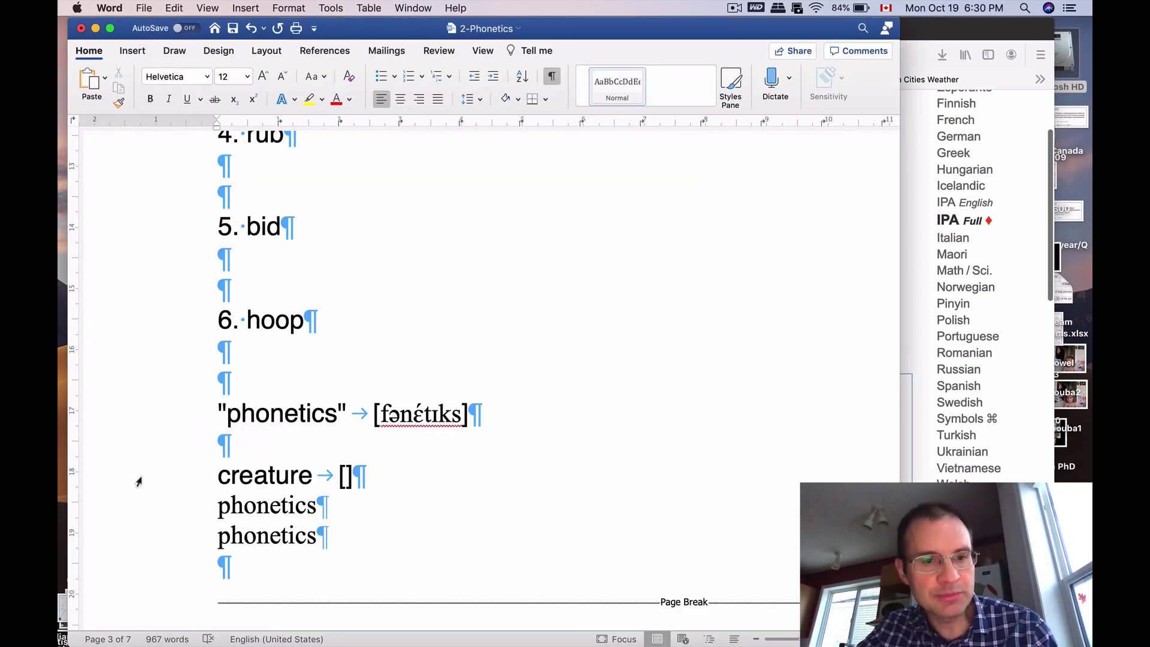
{"action": "left_click", "coordinate": [360, 484]}
{"action": "key", "text": "super+v"}
{"action": "left_click", "coordinate": [434, 479]}
{"action": "key", "text": "Delete"}
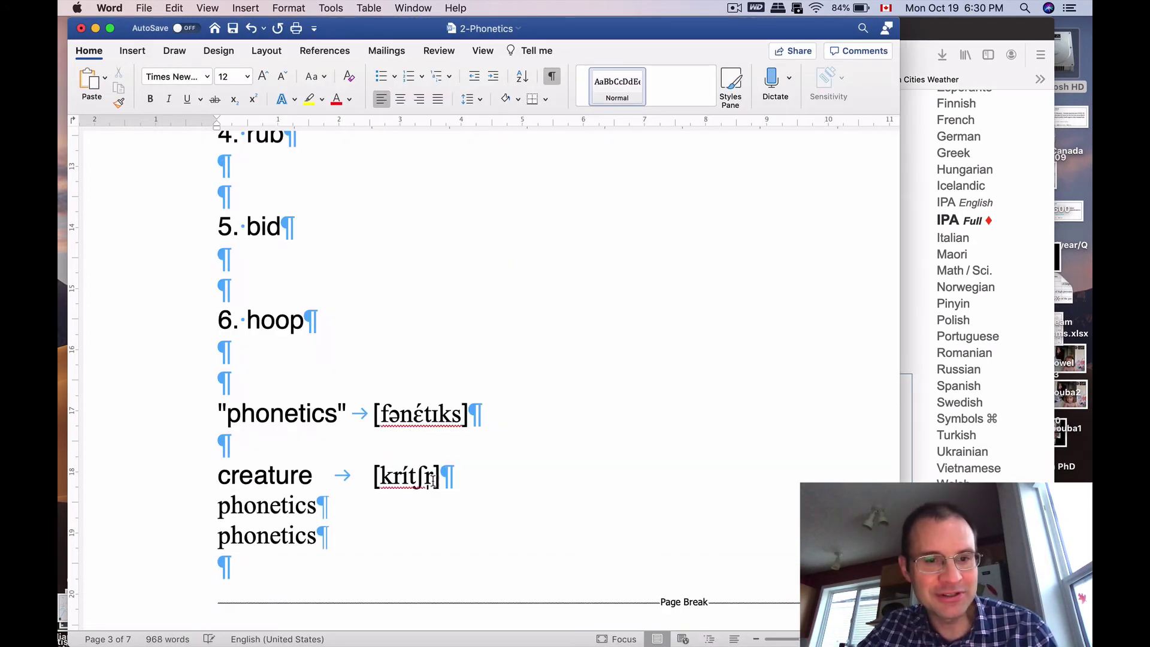
{"action": "key", "text": "shift+Down"}
{"action": "key", "text": "shift+Down"}
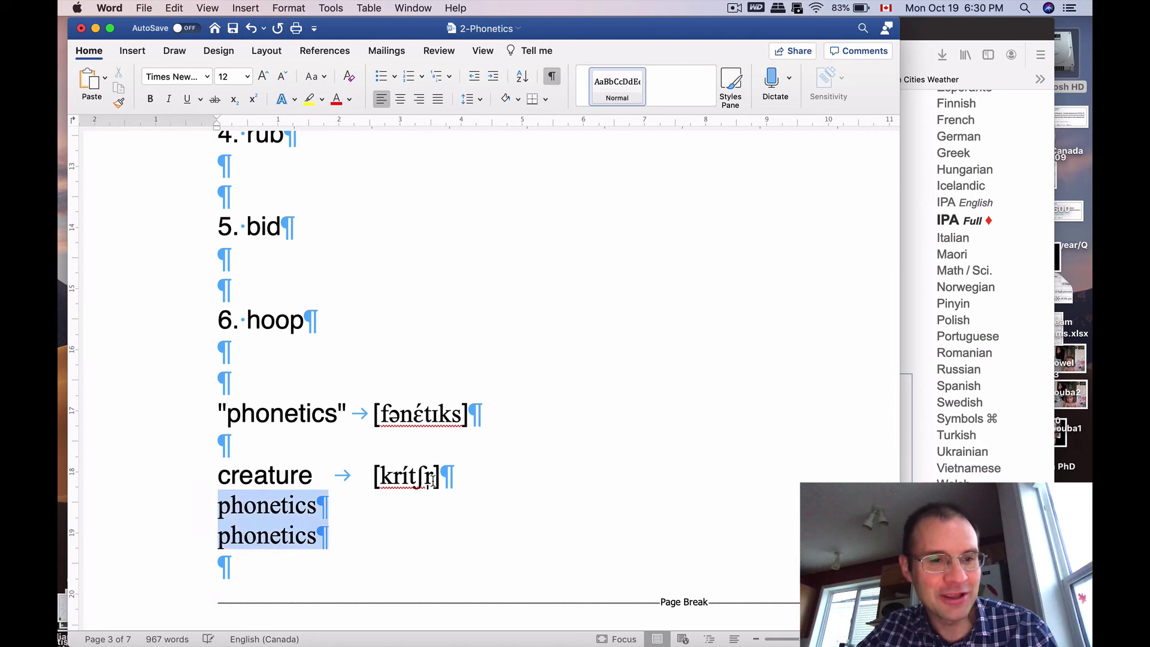
{"action": "key", "text": "Delete"}
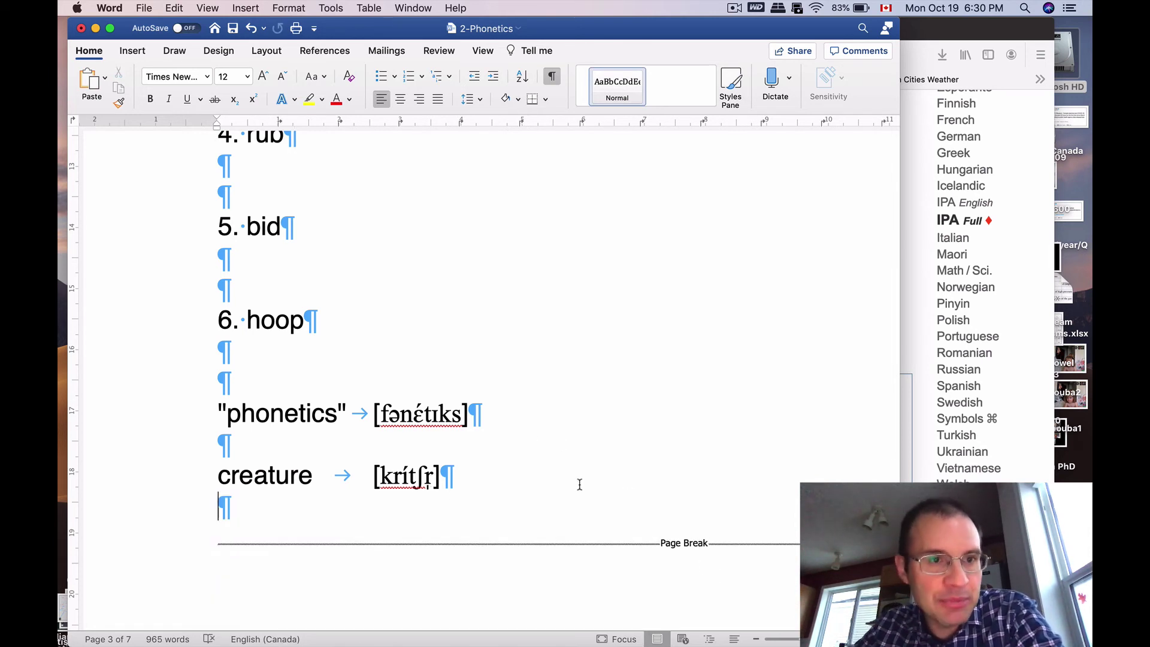
Copy krítʃr̩ again from the TypeIt box and paste it on the empty line in Word.
{"action": "left_click", "coordinate": [918, 20]}
{"action": "left_click", "coordinate": [299, 407]}
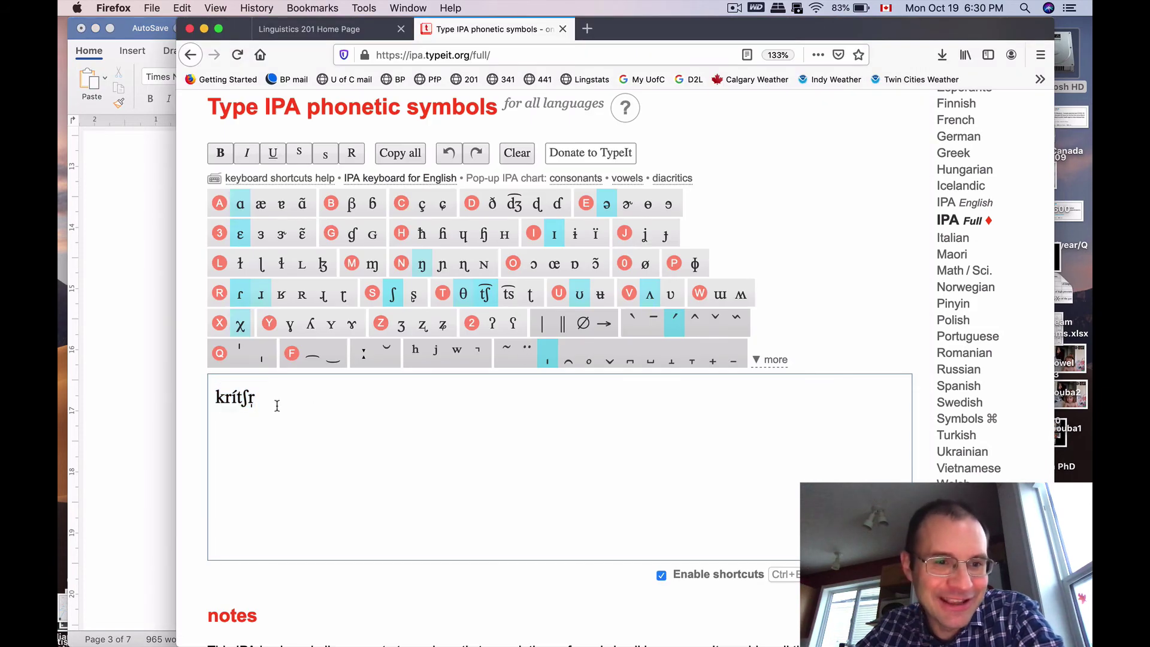
{"action": "left_click_drag", "start_coordinate": [277, 406], "coordinate": [162, 375]}
{"action": "left_click", "coordinate": [182, 7]}
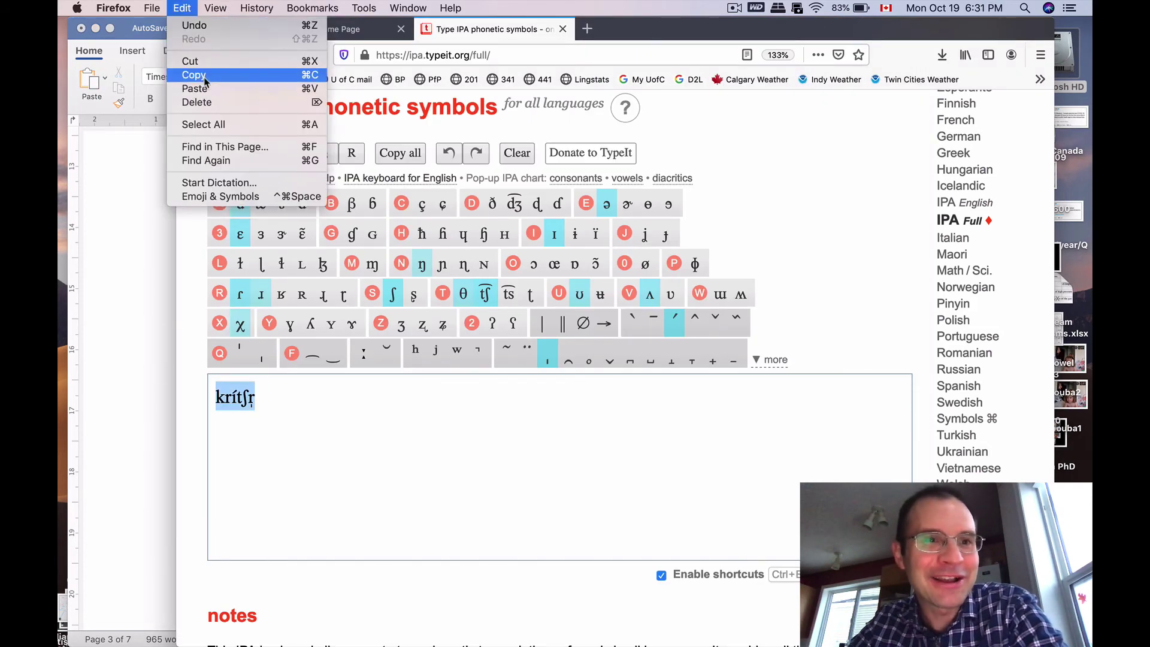
{"action": "left_click", "coordinate": [205, 81]}
{"action": "left_click", "coordinate": [94, 417]}
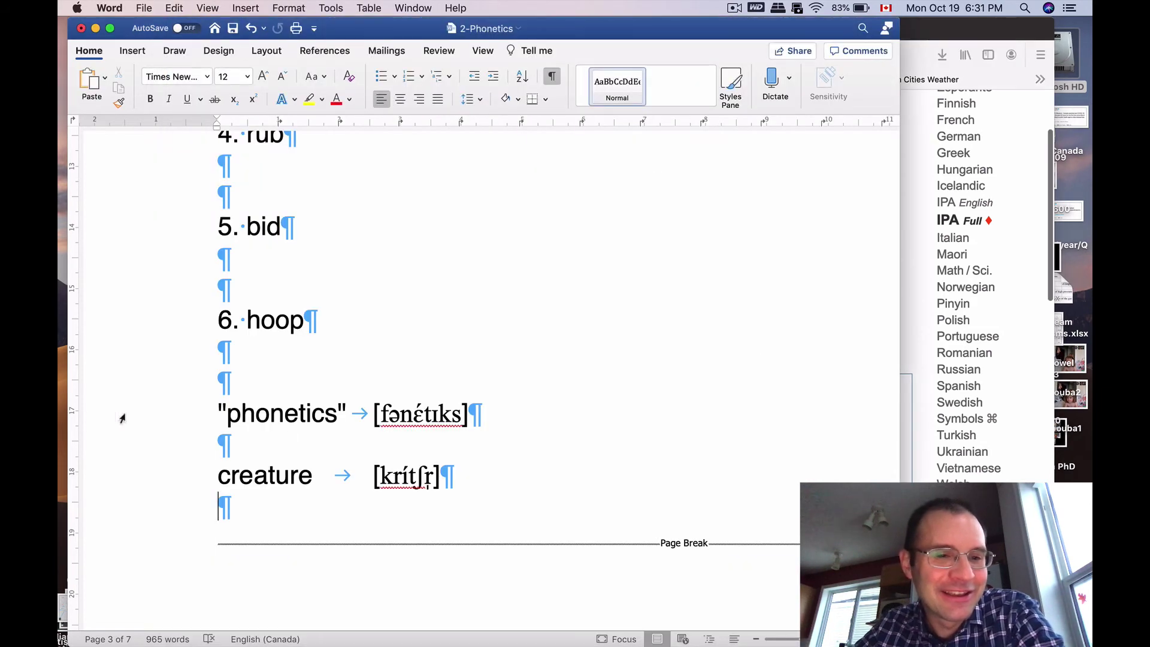
{"action": "left_click", "coordinate": [176, 7]}
{"action": "left_click", "coordinate": [205, 95]}
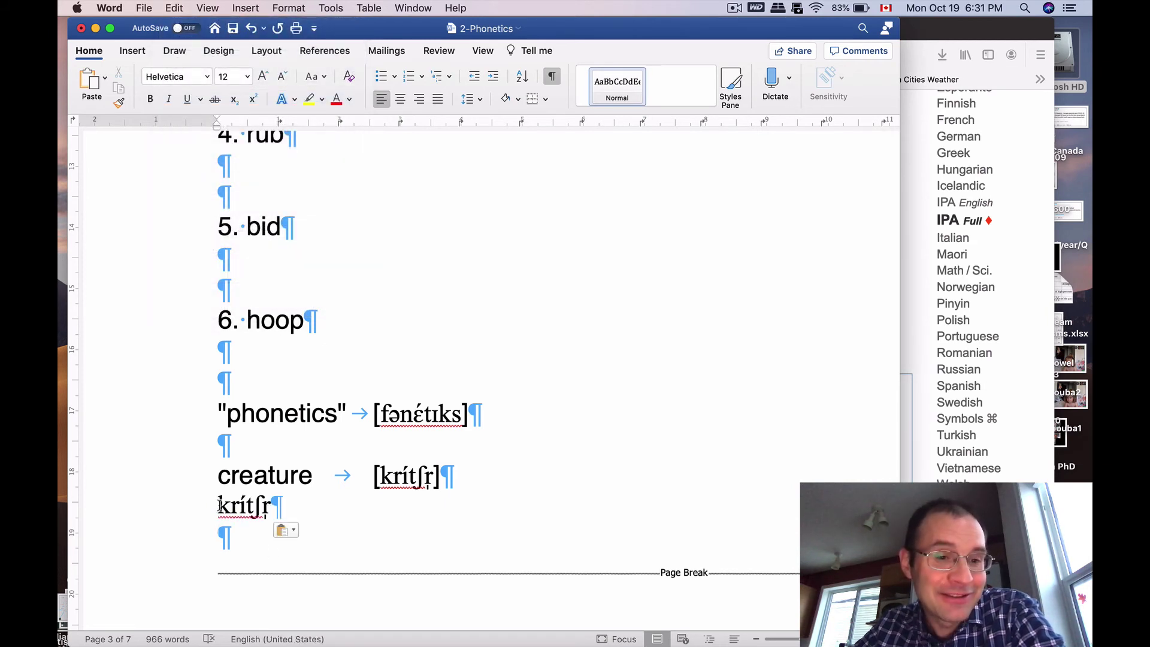
Remove the test-pasted krítʃr̩ line and return to the TypeIt IPA page.
{"action": "left_click_drag", "start_coordinate": [219, 505], "coordinate": [284, 508]}
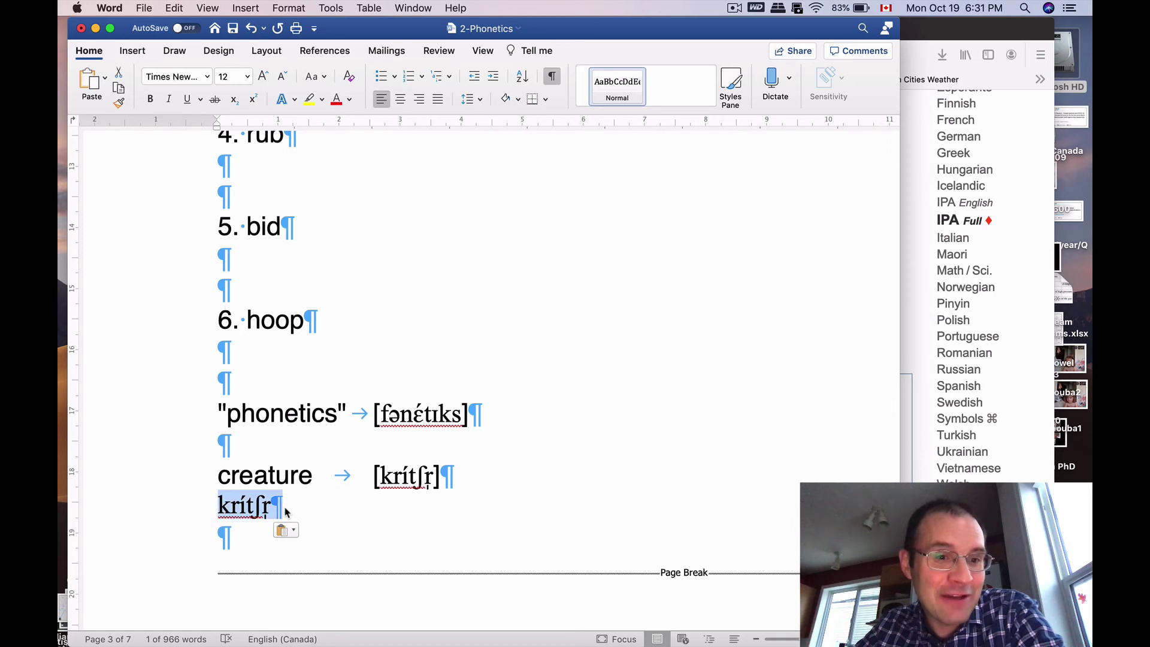
{"action": "key", "text": "BackSpace"}
{"action": "left_click", "coordinate": [929, 30]}
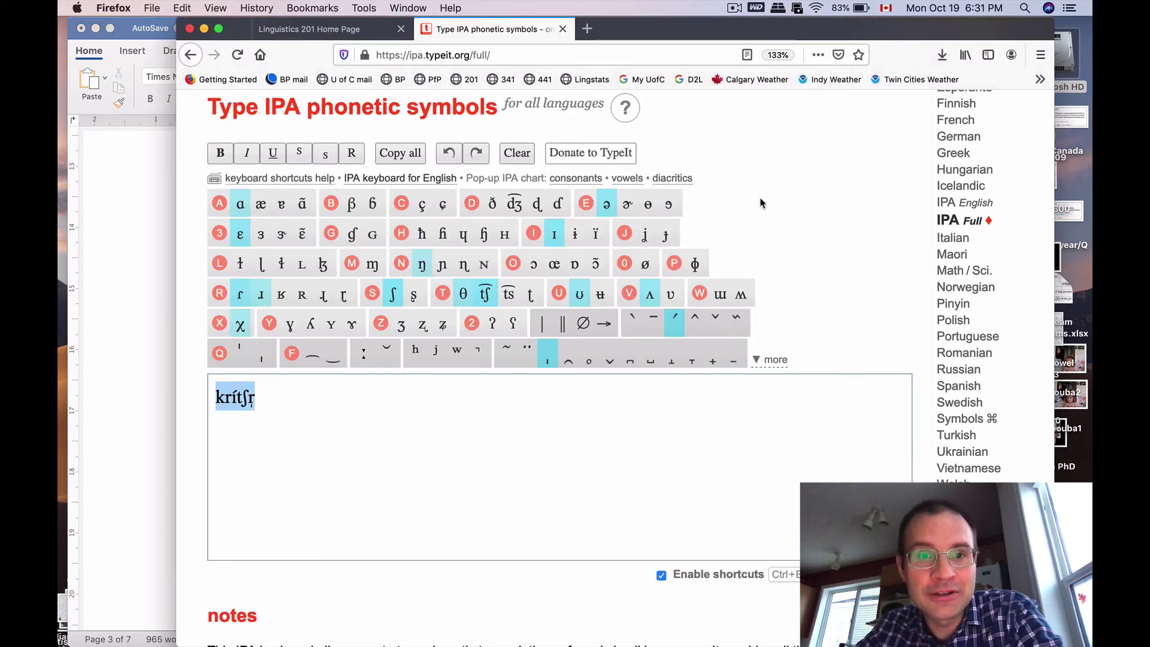
{"action": "left_click", "coordinate": [302, 396]}
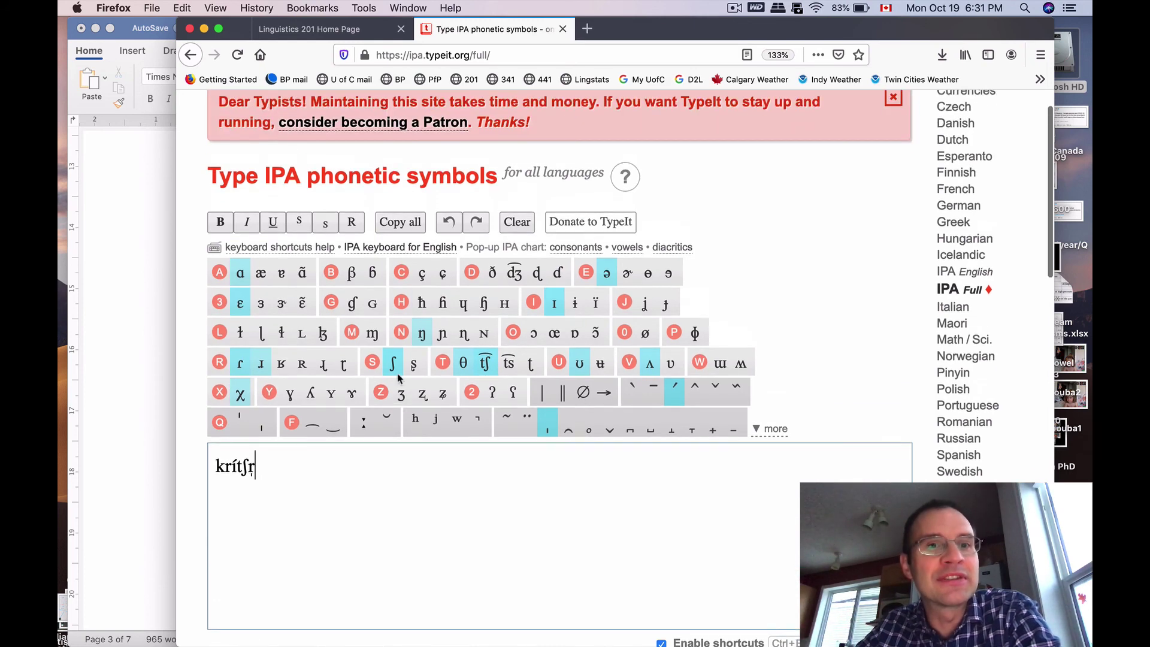
{"action": "scroll", "coordinate": [397, 378], "scroll_direction": "down", "scroll_amount": 2}
{"action": "scroll", "coordinate": [397, 377], "scroll_direction": "up", "scroll_amount": 1}
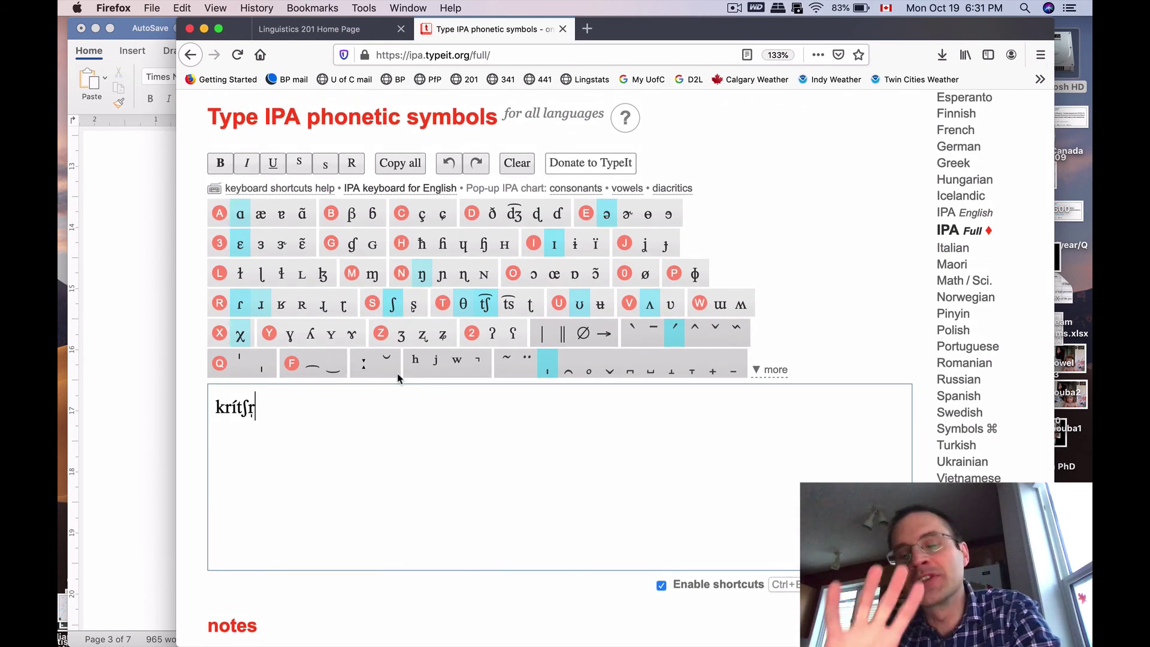
{"action": "left_click", "coordinate": [144, 387]}
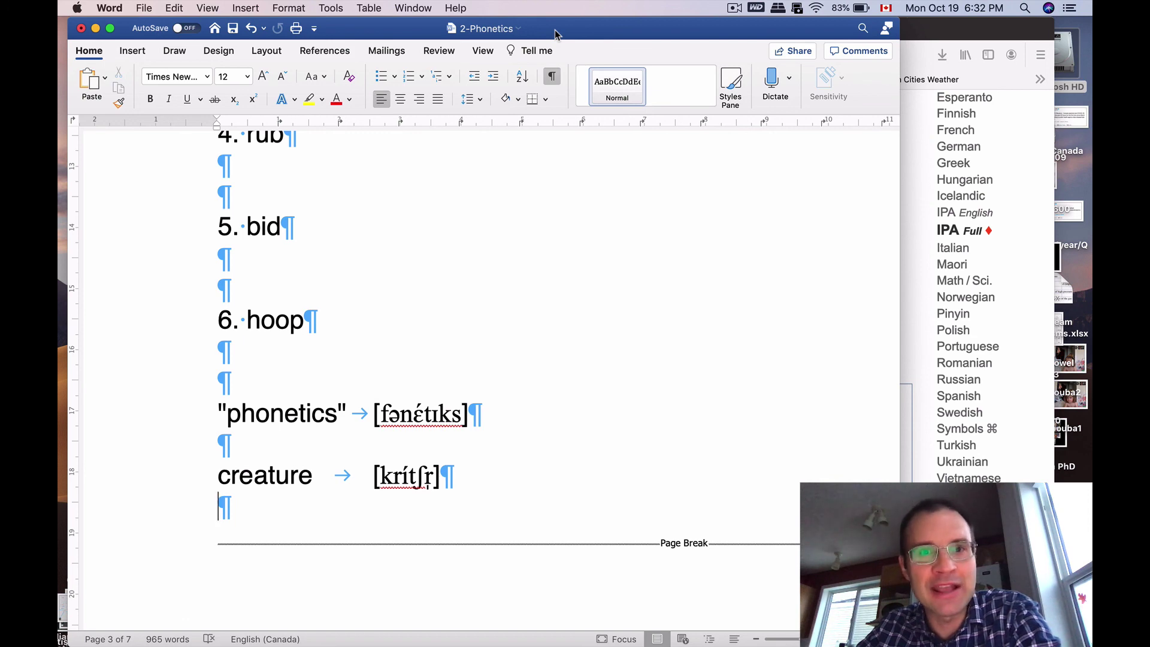
{"action": "left_click", "coordinate": [913, 37]}
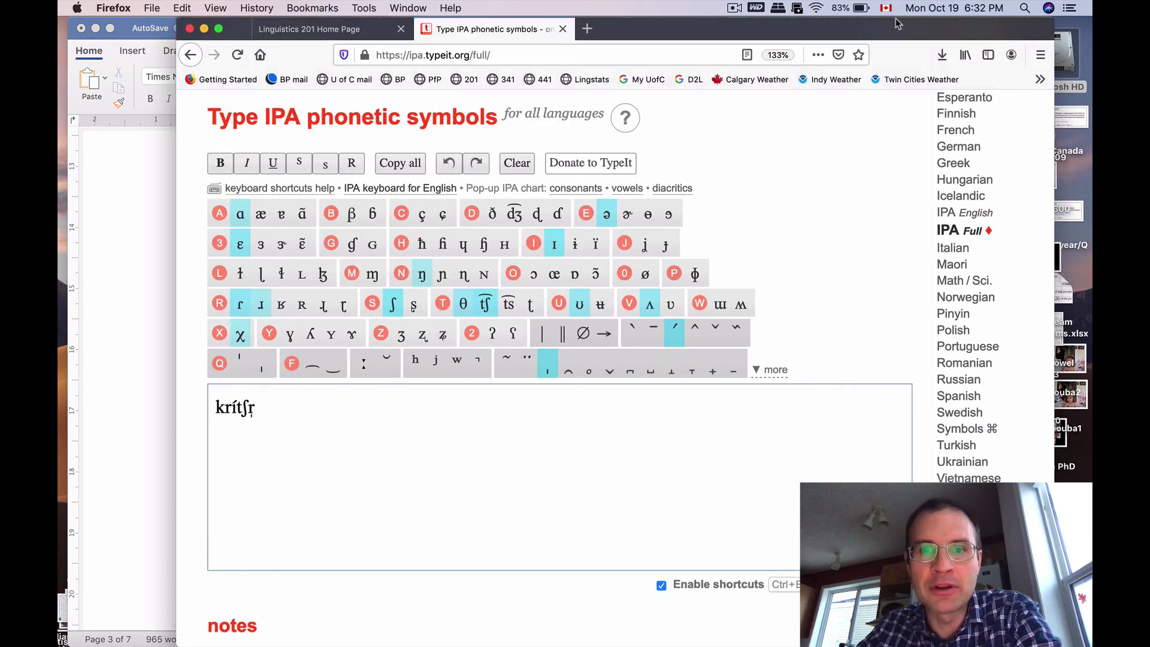
{"action": "left_click_drag", "start_coordinate": [889, 30], "coordinate": [892, 31]}
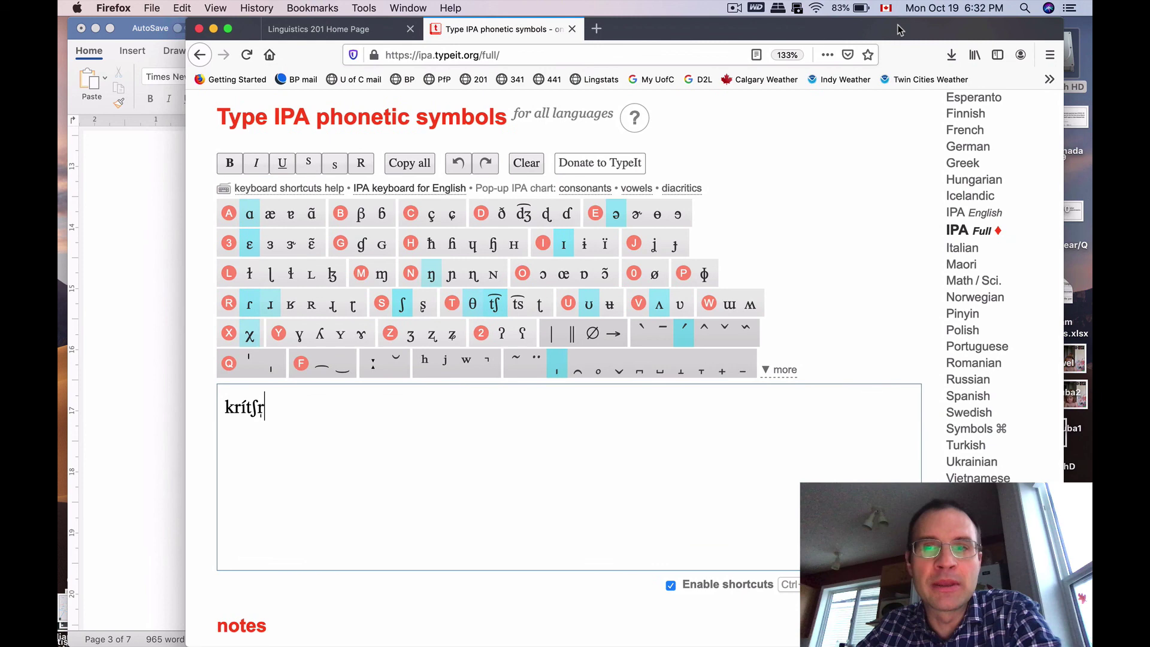
{"action": "left_click_drag", "start_coordinate": [899, 29], "coordinate": [863, 19]}
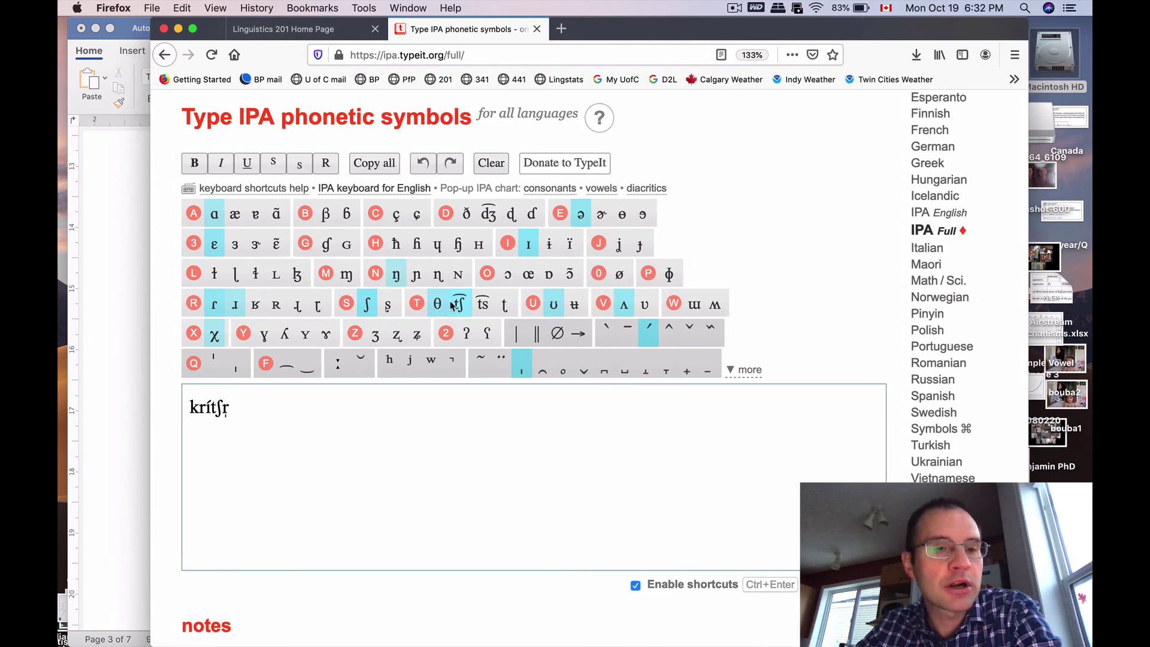